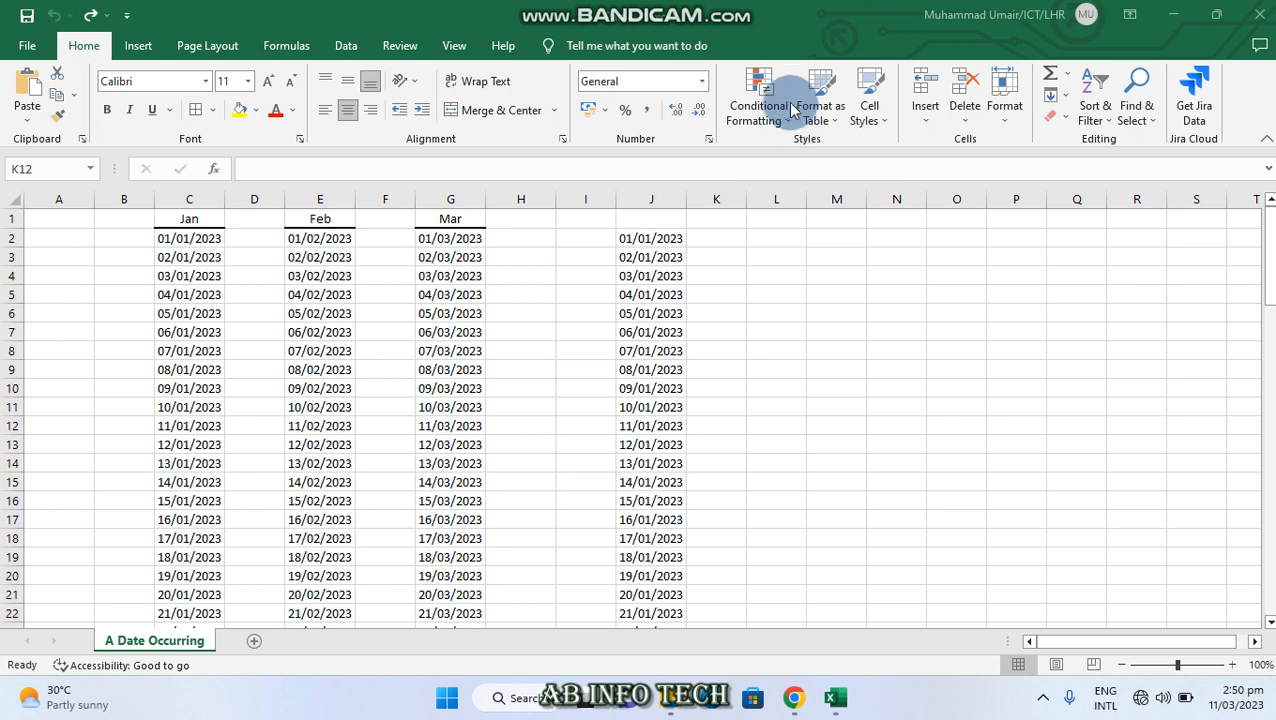
Review the date period options of the A Date Occurring highlight rule and close it without applying
{"action": "left_click", "coordinate": [788, 124]}
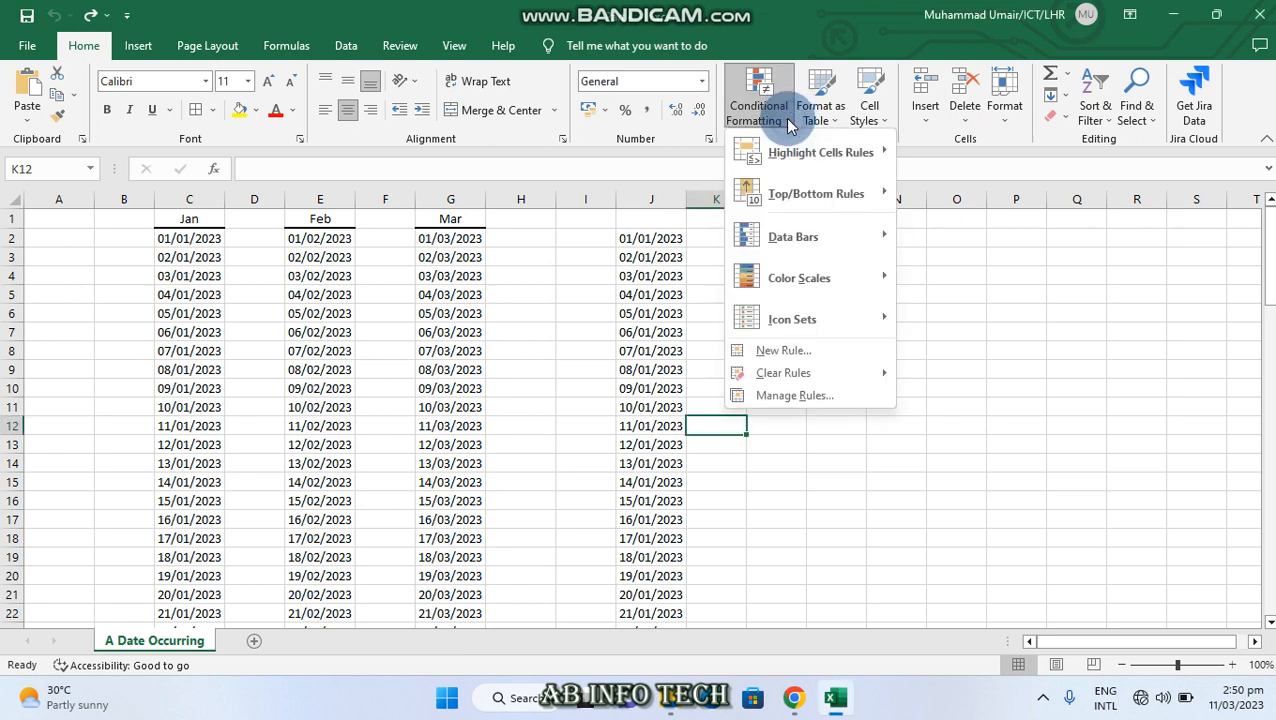
{"action": "mouse_move", "coordinate": [880, 152]}
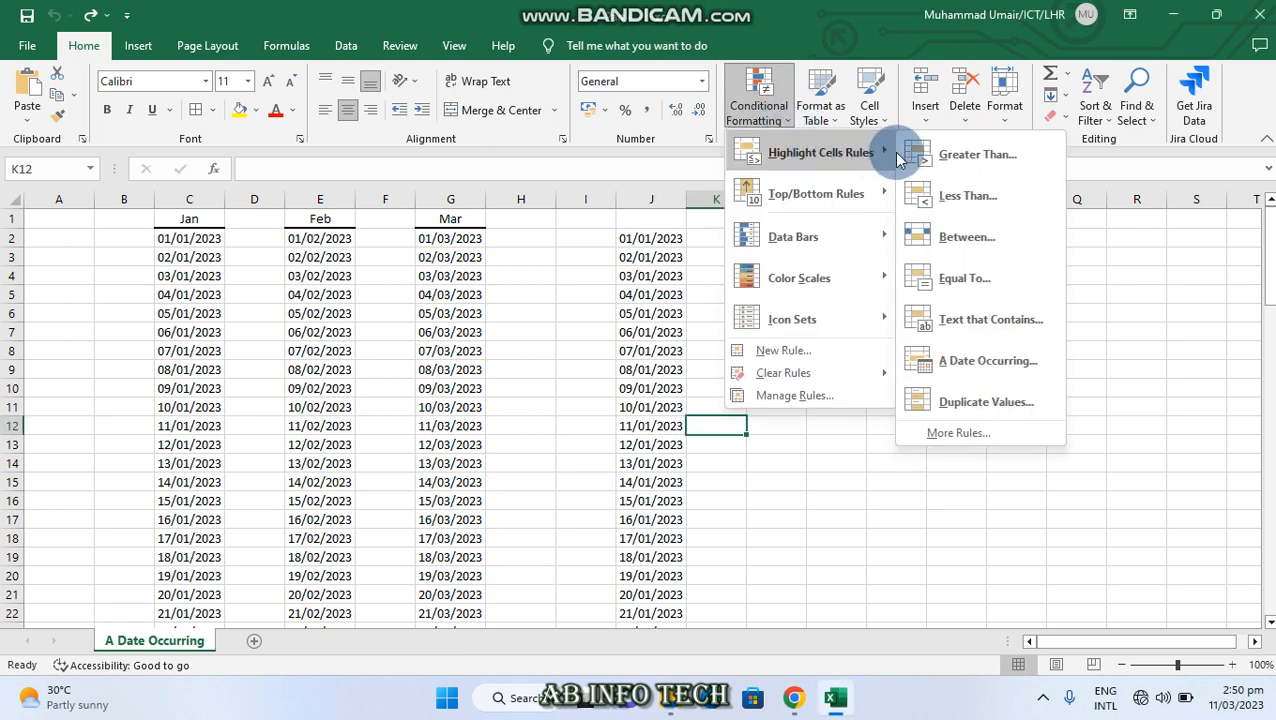
{"action": "left_click", "coordinate": [1030, 368]}
{"action": "left_click", "coordinate": [822, 290]}
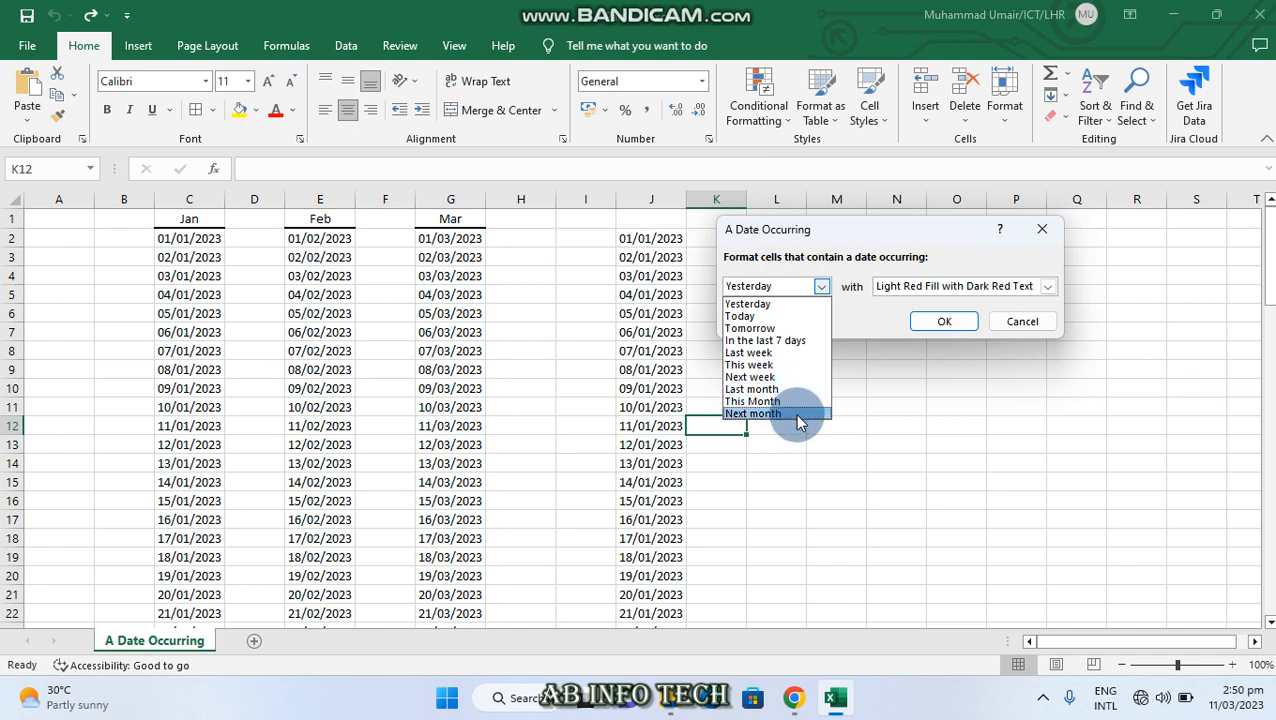
{"action": "left_click", "coordinate": [1043, 240]}
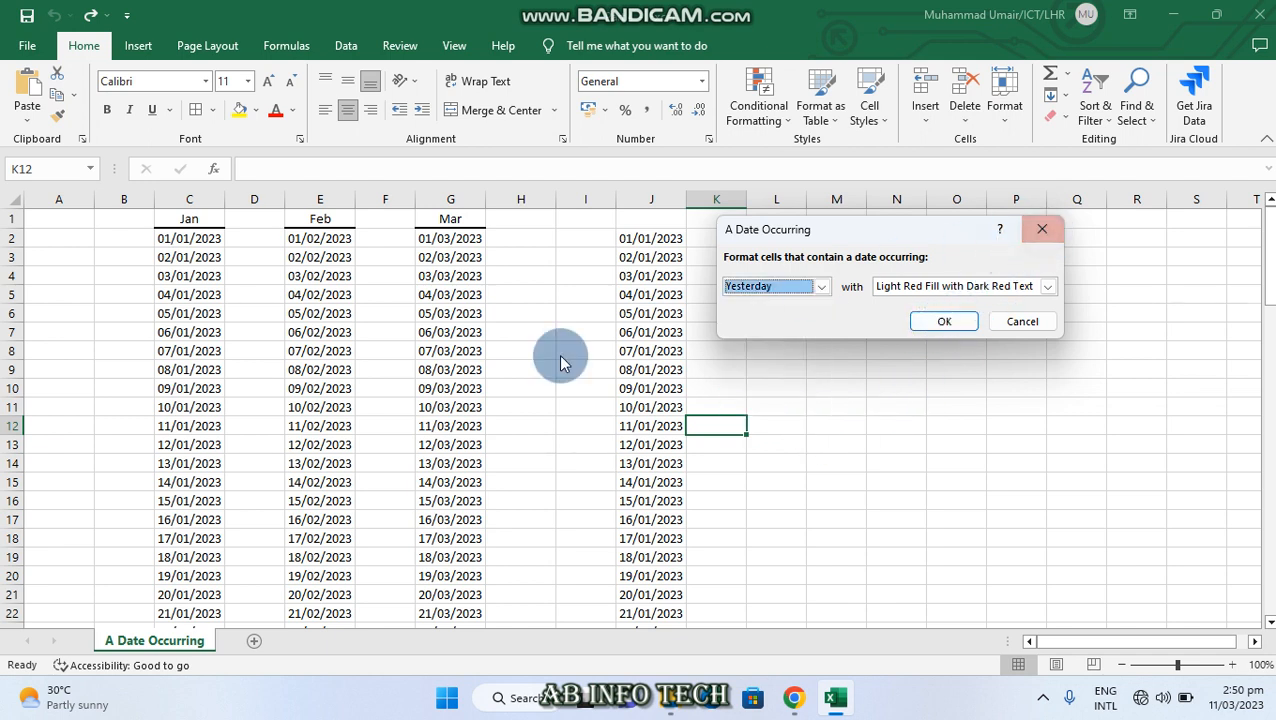
{"action": "left_click", "coordinate": [1043, 237]}
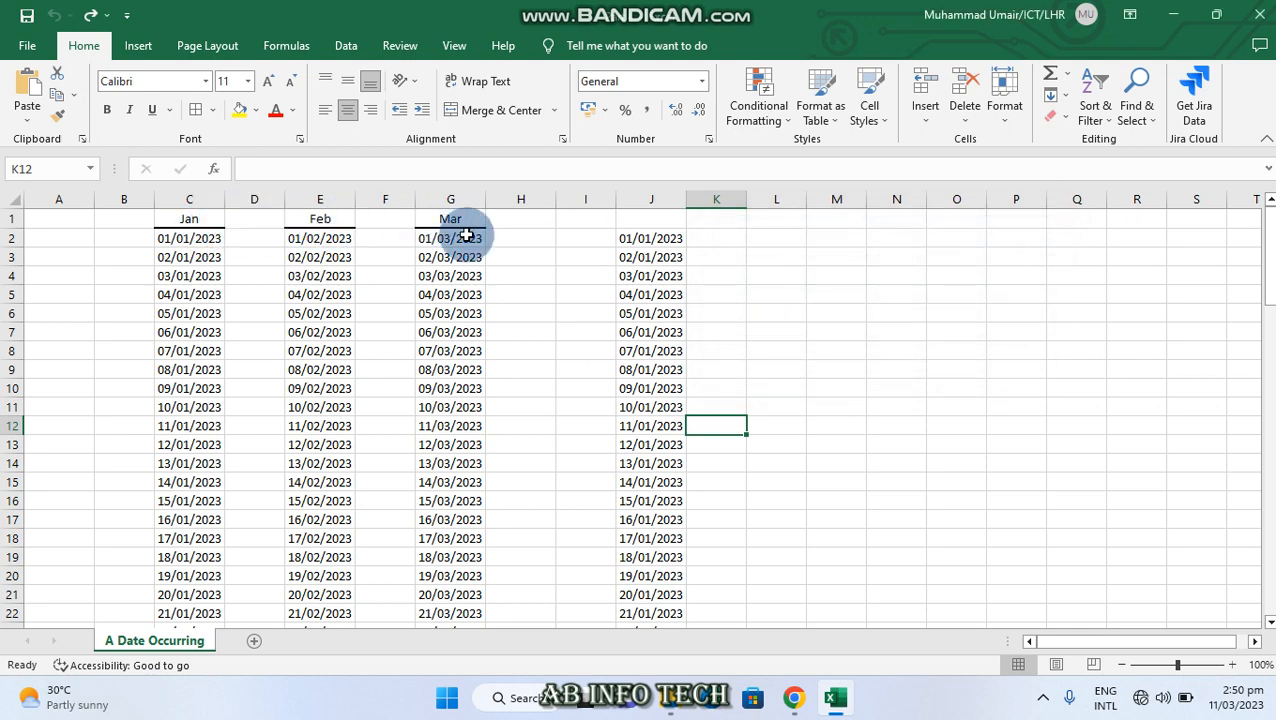
Preview an A Date Occurring rule set to Yesterday on the March dates in G2:G31
{"action": "scroll", "coordinate": [640, 240], "scroll_direction": "down", "scroll_amount": 3}
{"action": "scroll", "coordinate": [637, 243], "scroll_direction": "down", "scroll_amount": 18}
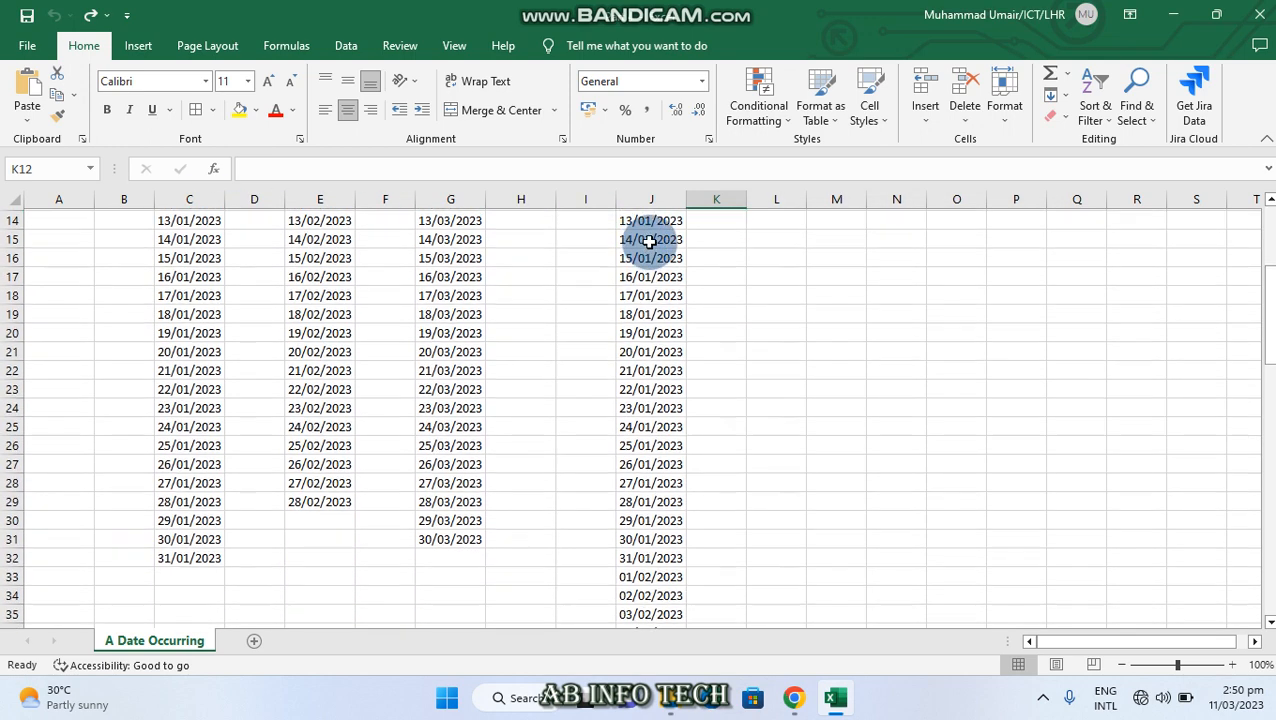
{"action": "scroll", "coordinate": [659, 316], "scroll_direction": "down", "scroll_amount": 5}
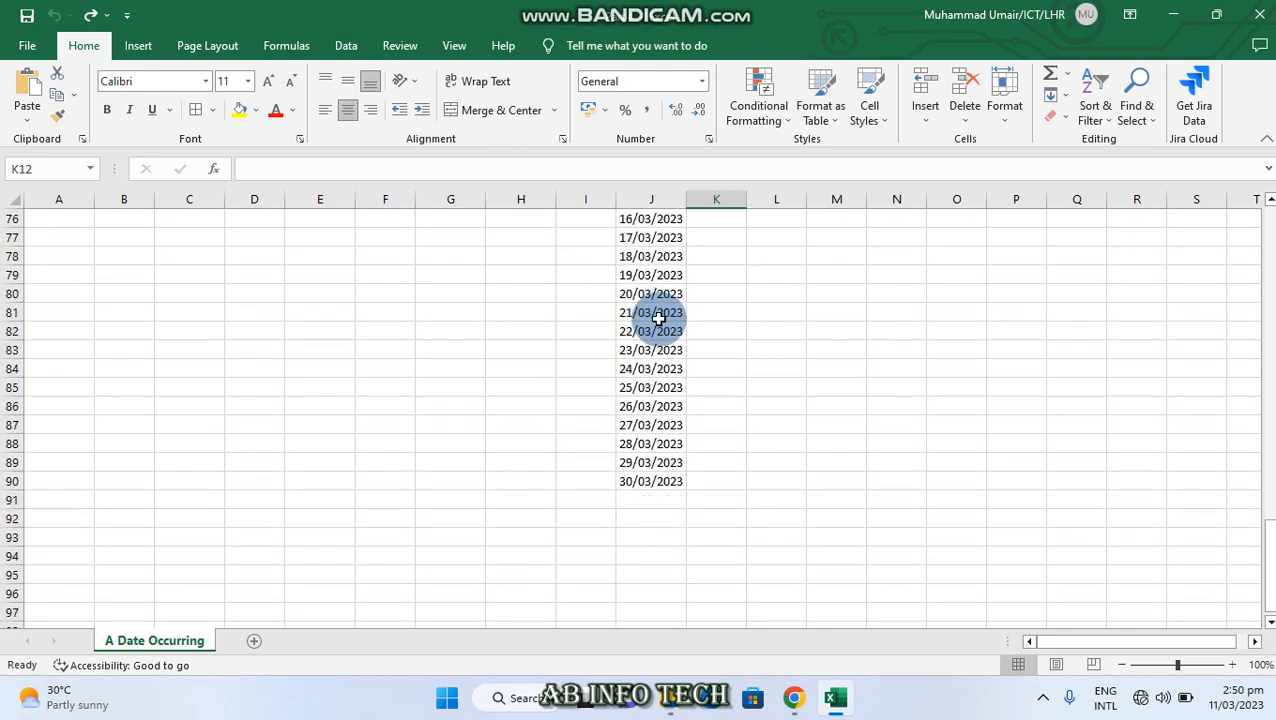
{"action": "scroll", "coordinate": [665, 314], "scroll_direction": "up", "scroll_amount": 16}
{"action": "scroll", "coordinate": [669, 313], "scroll_direction": "up", "scroll_amount": 10}
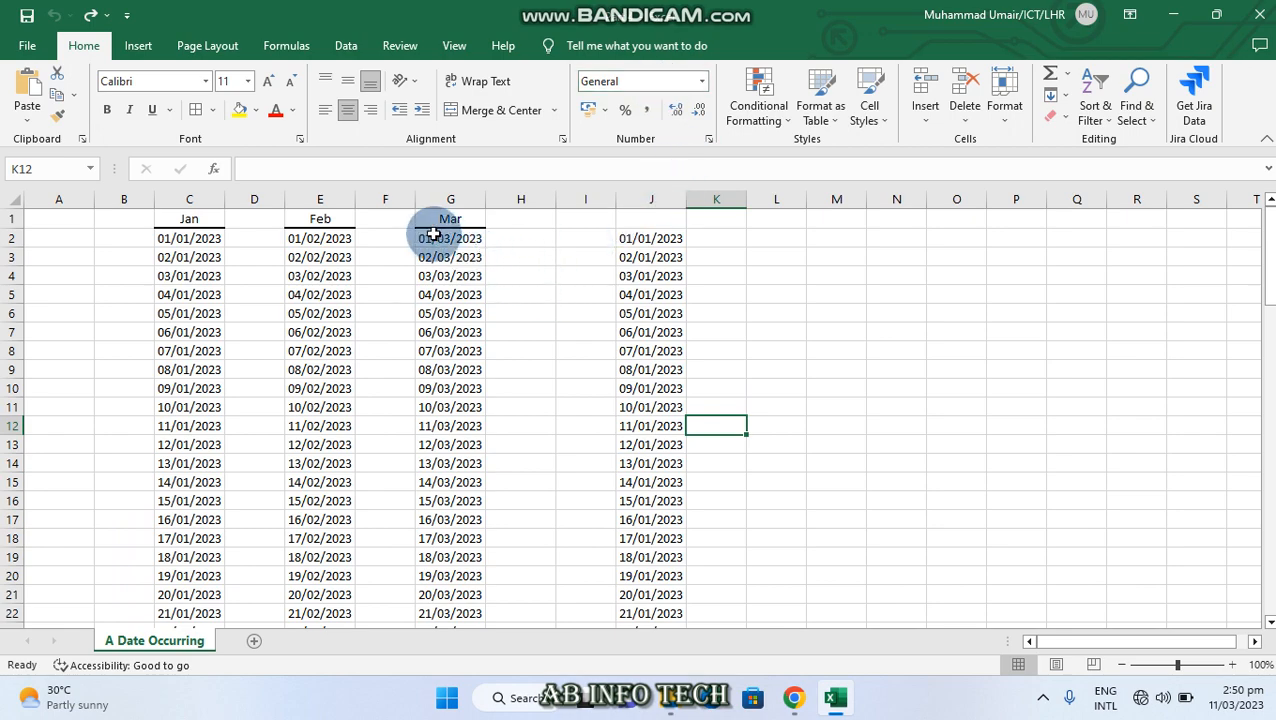
{"action": "left_click_drag", "start_coordinate": [433, 234], "coordinate": [461, 596]}
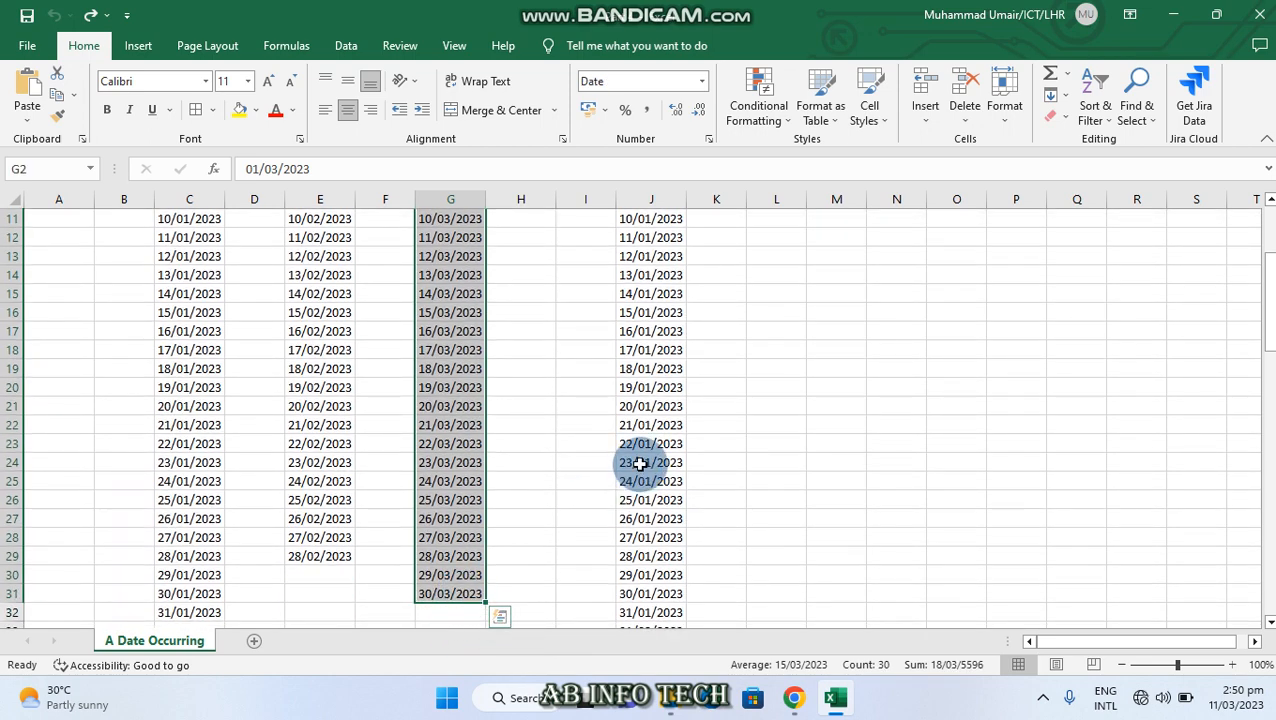
{"action": "scroll", "coordinate": [640, 464], "scroll_direction": "up", "scroll_amount": 3}
{"action": "left_click", "coordinate": [760, 110]}
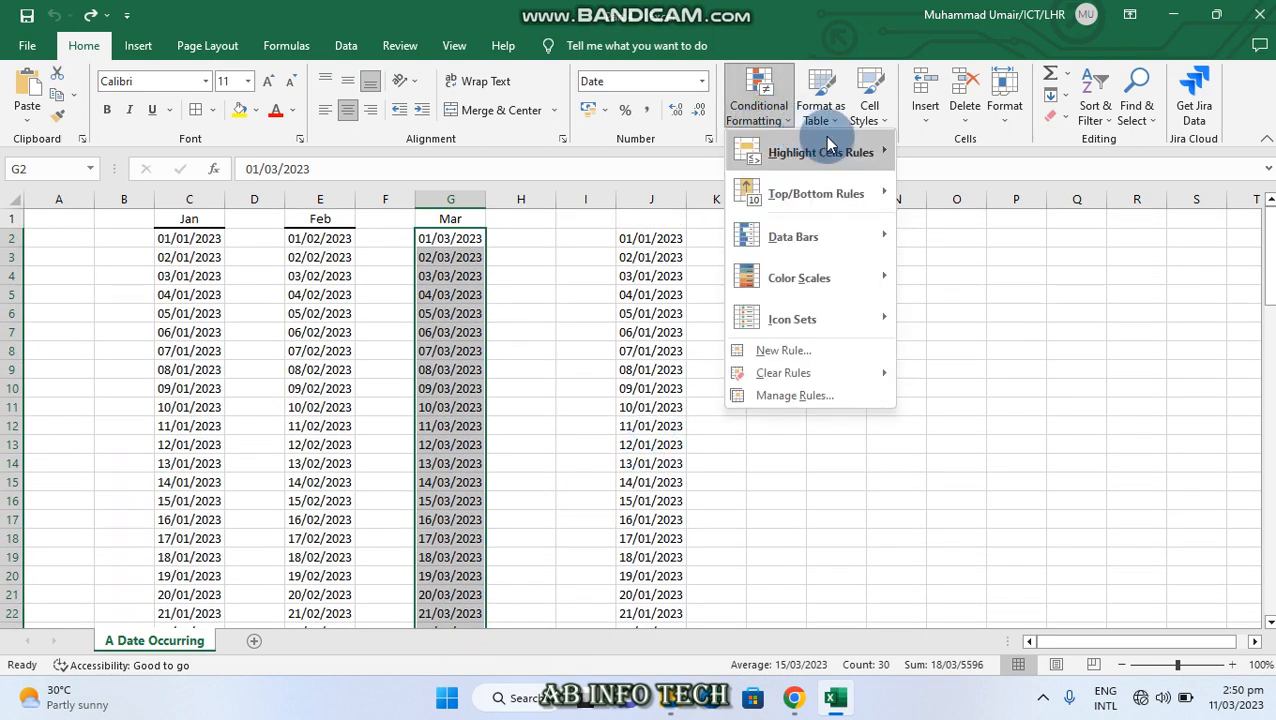
{"action": "mouse_move", "coordinate": [826, 152]}
{"action": "left_click", "coordinate": [960, 361]}
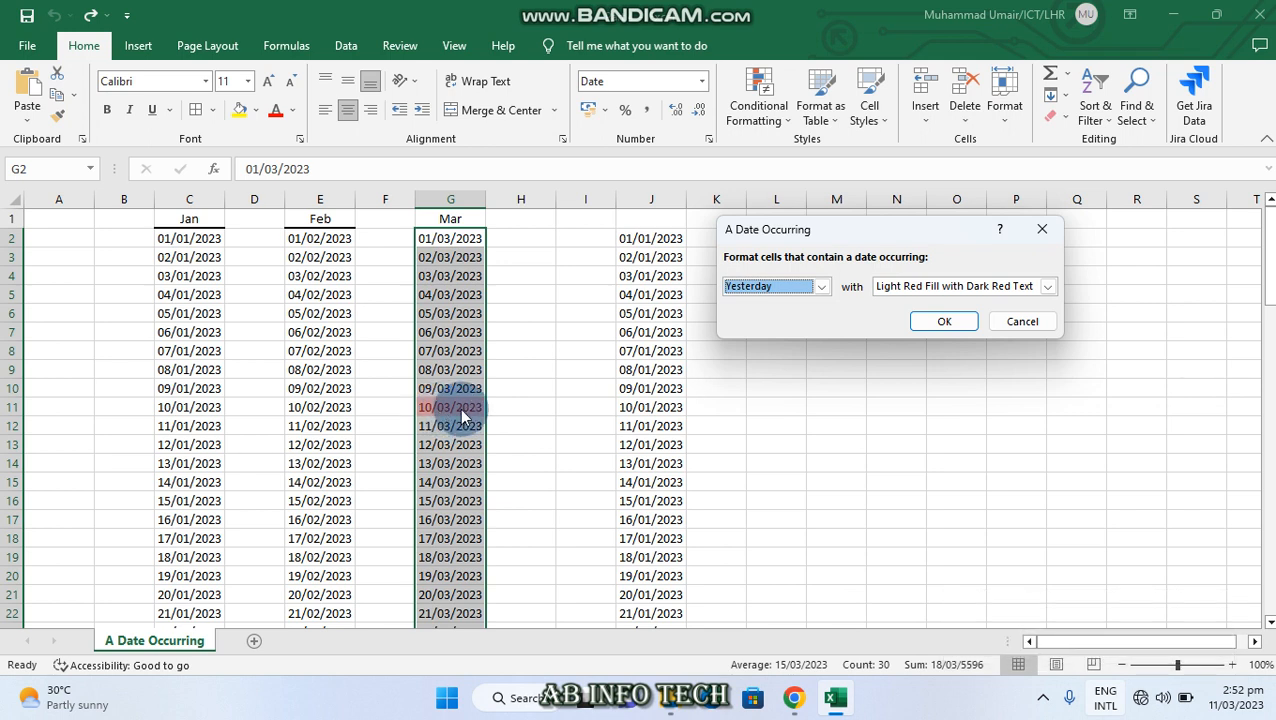
Preview the date rule on the March dates with the period Today, followed by Tomorrow
{"action": "left_click", "coordinate": [822, 287]}
{"action": "left_click", "coordinate": [785, 311]}
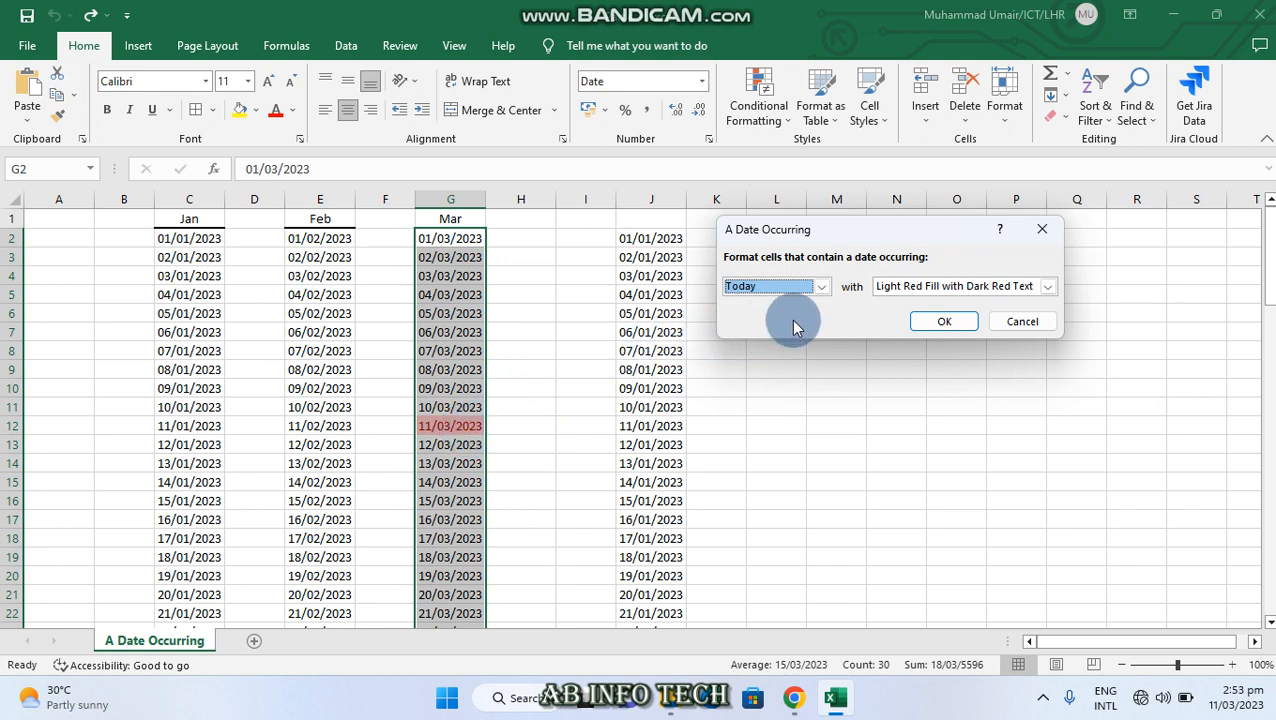
{"action": "left_click", "coordinate": [821, 287]}
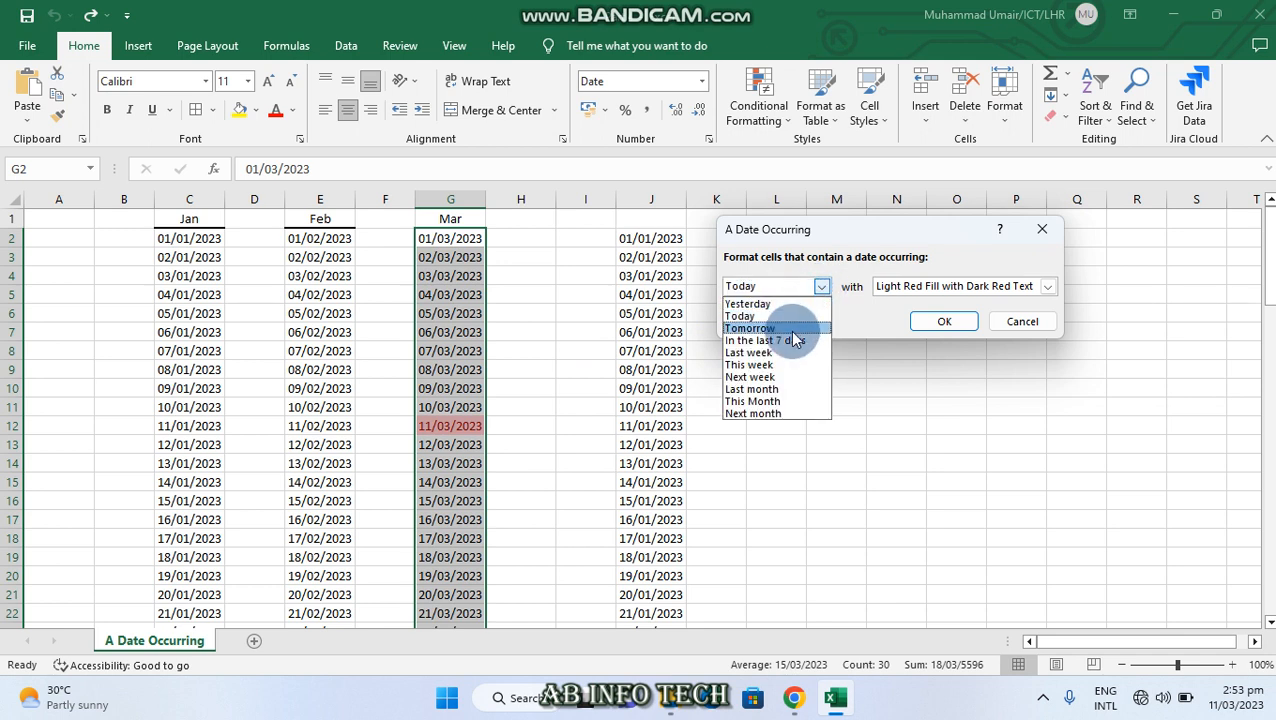
{"action": "left_click", "coordinate": [790, 330]}
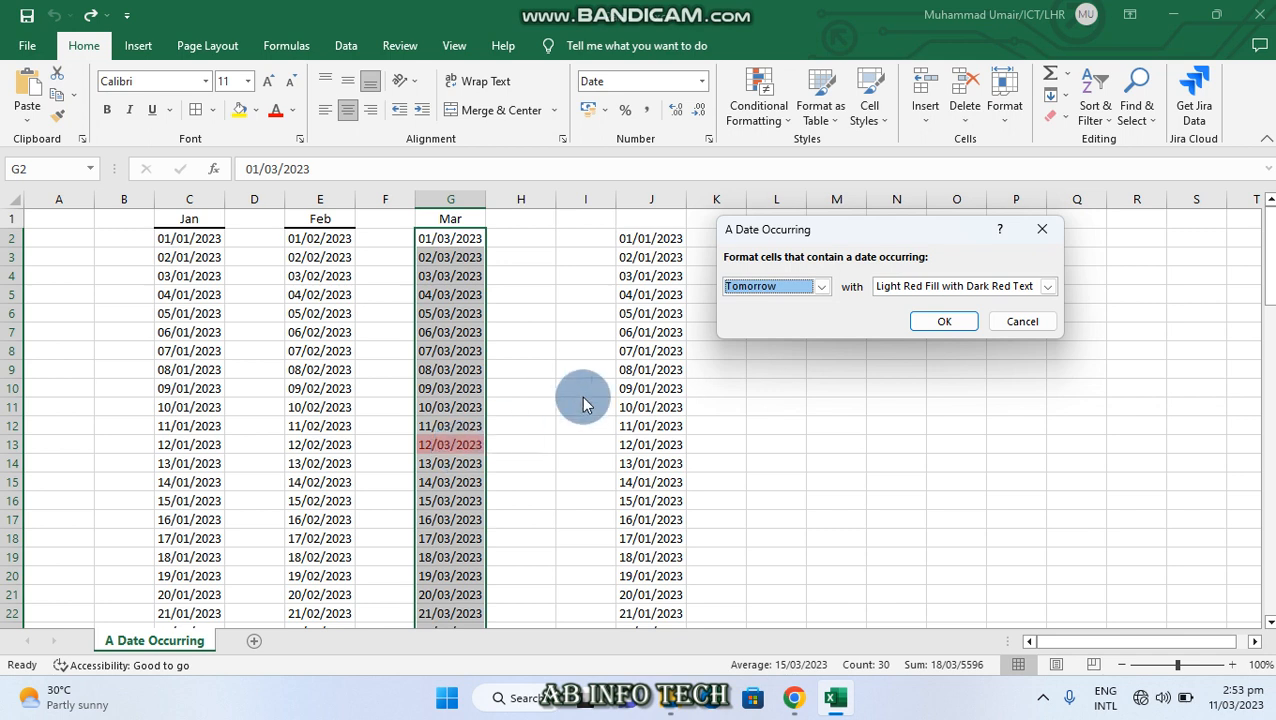
Preview the date rule on the March dates with In the last 7 days, followed by Last week
{"action": "left_click", "coordinate": [821, 287]}
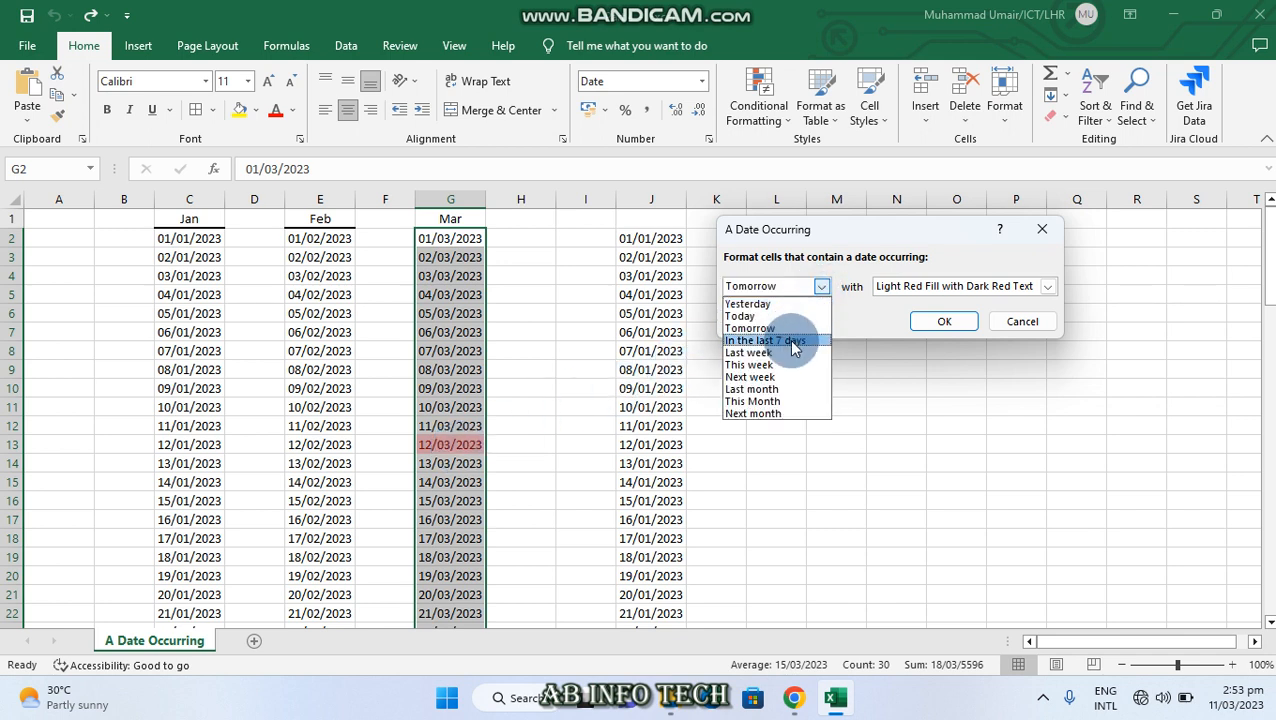
{"action": "left_click", "coordinate": [793, 342]}
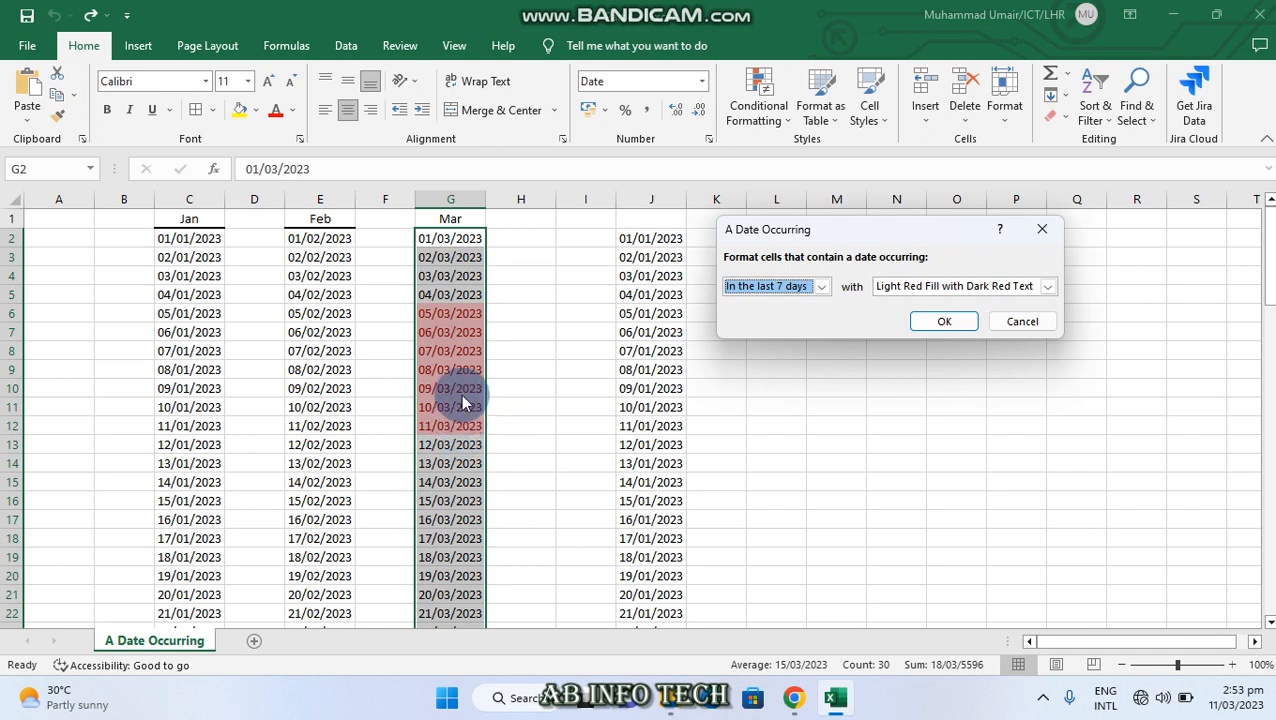
{"action": "left_click", "coordinate": [821, 286]}
{"action": "left_click", "coordinate": [806, 353]}
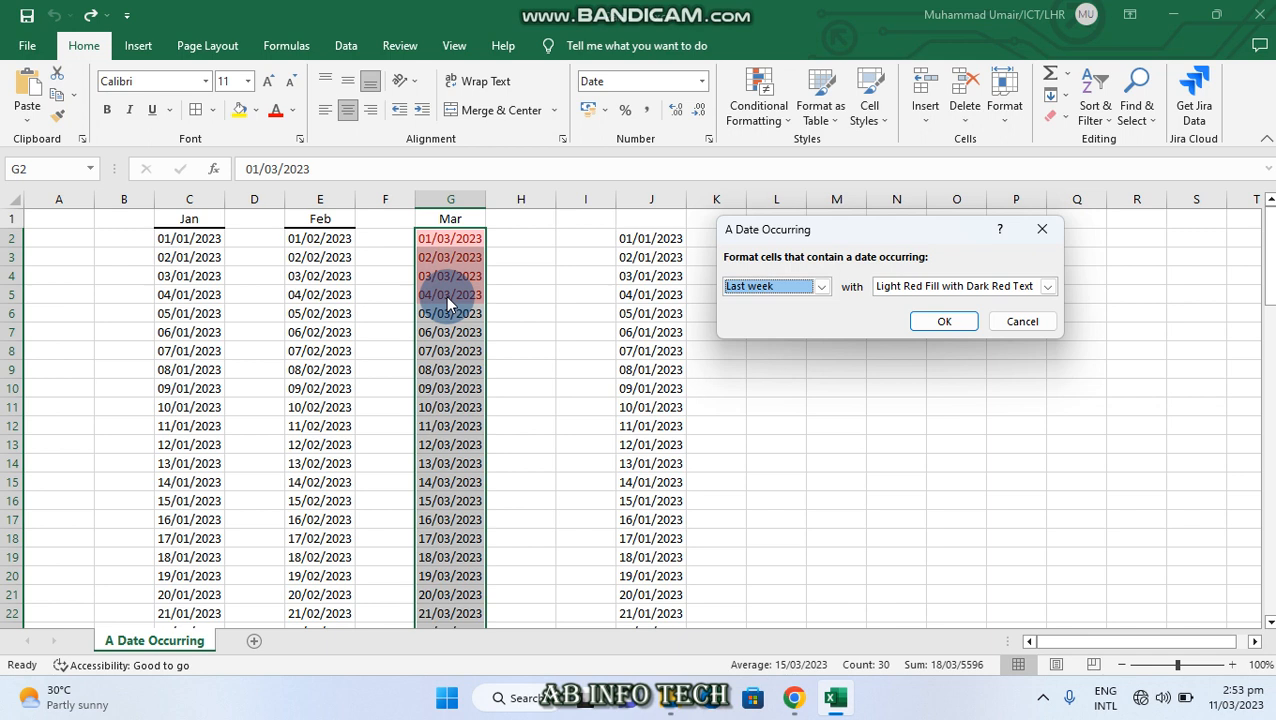
Compare the highlighted last-week dates with the system calendar and cancel the rule on the March column
{"action": "left_click", "coordinate": [1220, 697]}
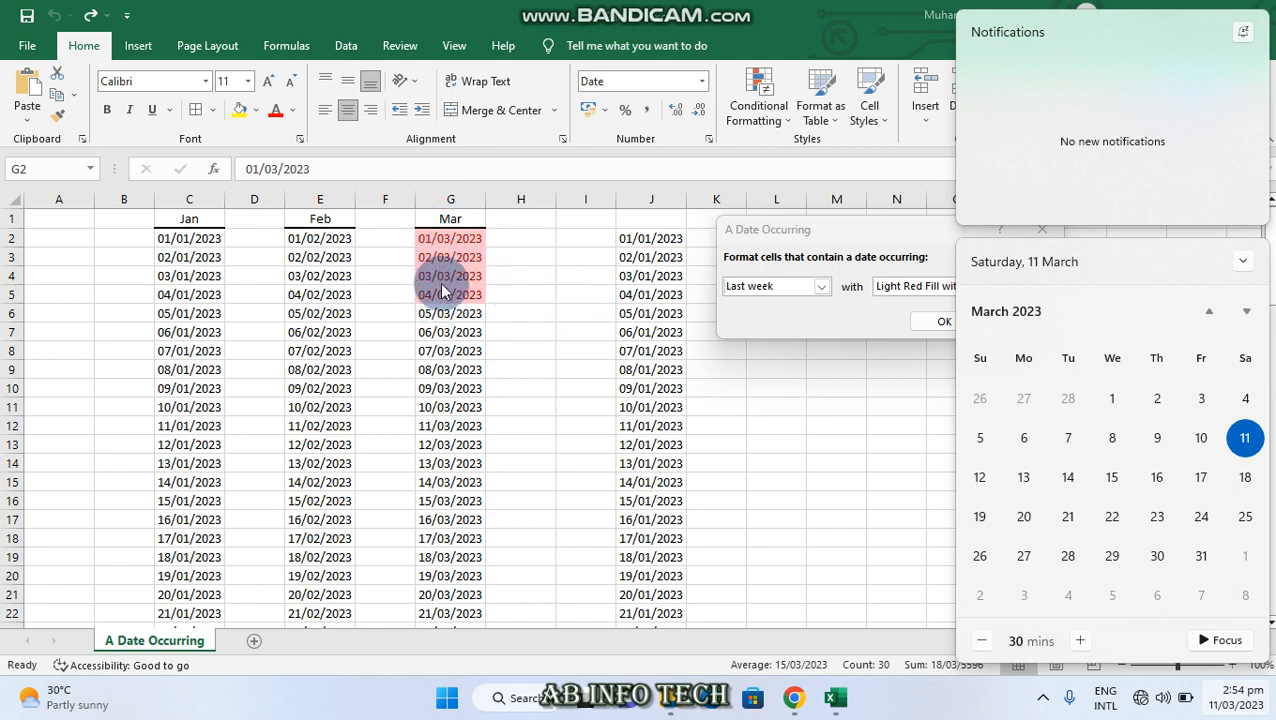
{"action": "left_click", "coordinate": [822, 405]}
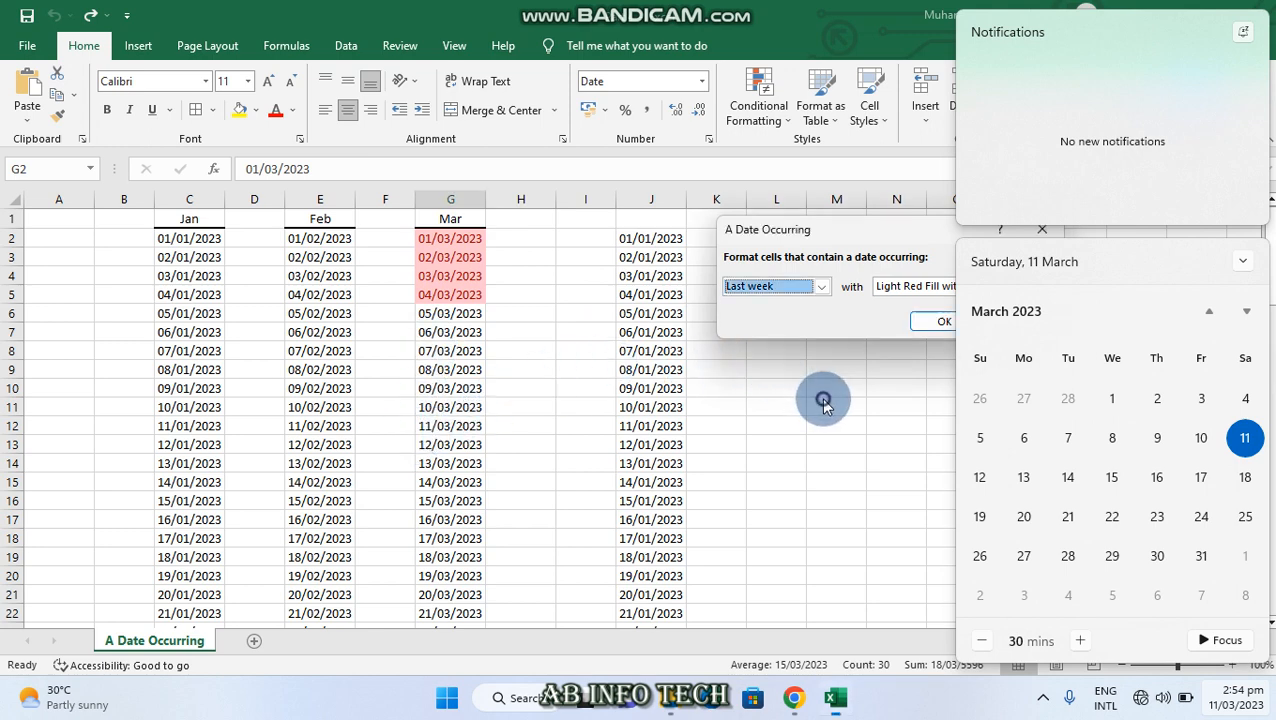
{"action": "left_click", "coordinate": [1045, 227]}
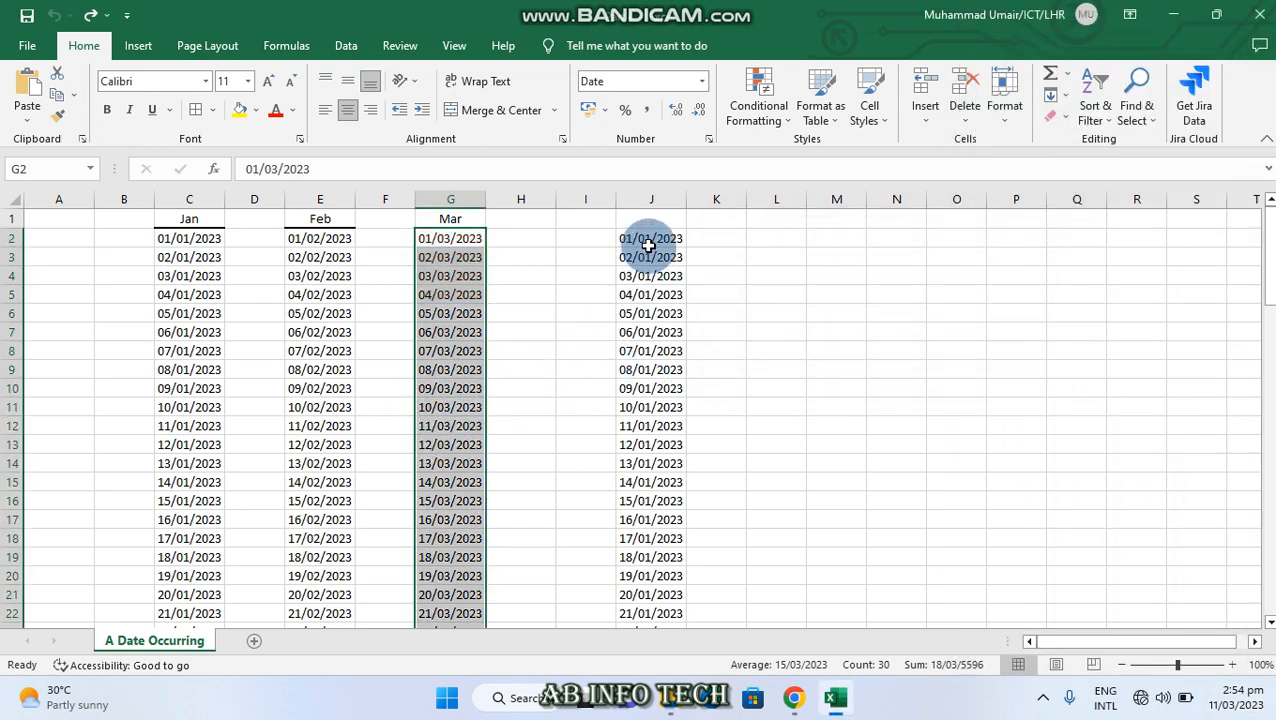
Preview an A Date Occurring rule set to Last week on the continuous date list in J2:J90
{"action": "left_click_drag", "start_coordinate": [649, 240], "coordinate": [652, 593]}
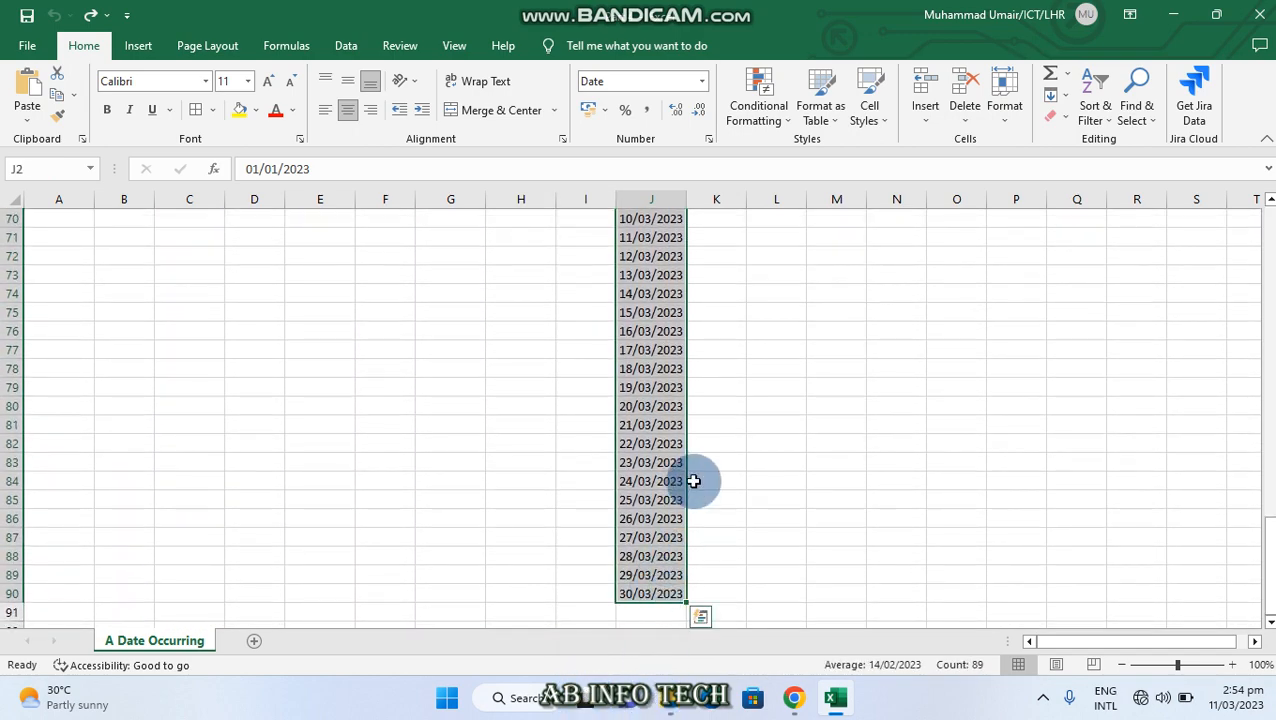
{"action": "scroll", "coordinate": [700, 429], "scroll_direction": "up", "scroll_amount": 4}
{"action": "scroll", "coordinate": [700, 429], "scroll_direction": "up", "scroll_amount": 19}
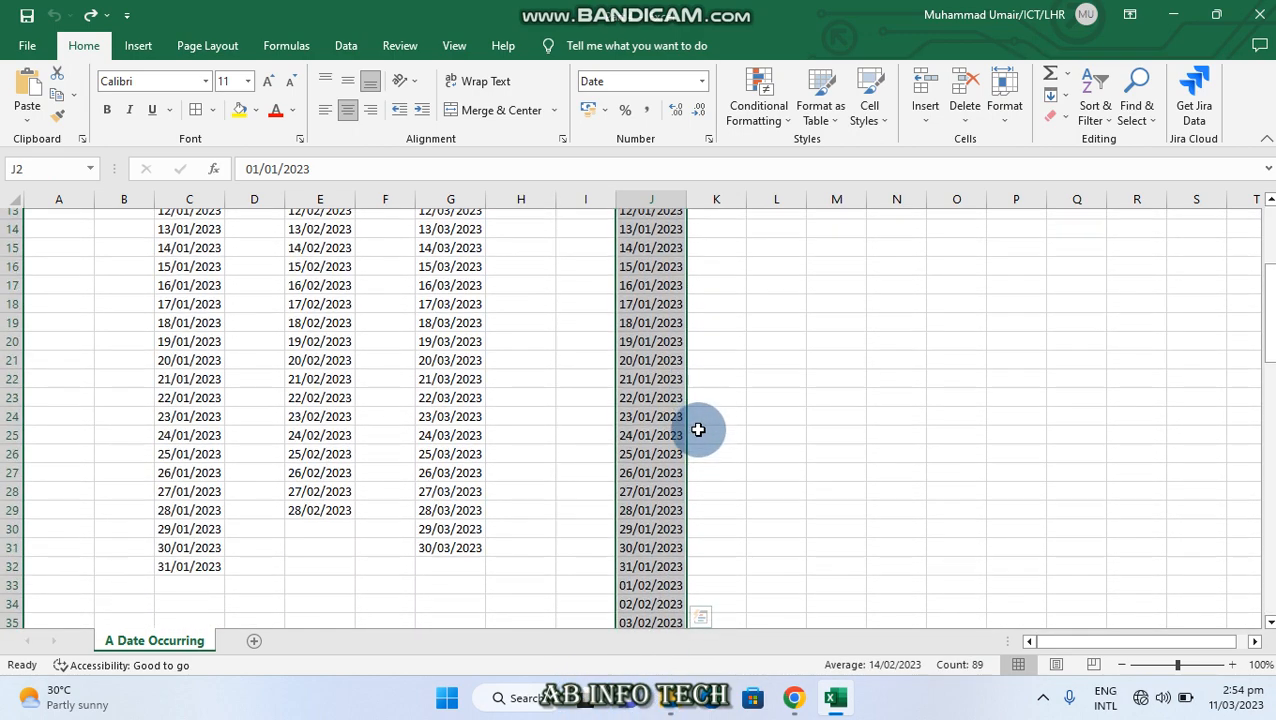
{"action": "scroll", "coordinate": [698, 319], "scroll_direction": "down", "scroll_amount": 15}
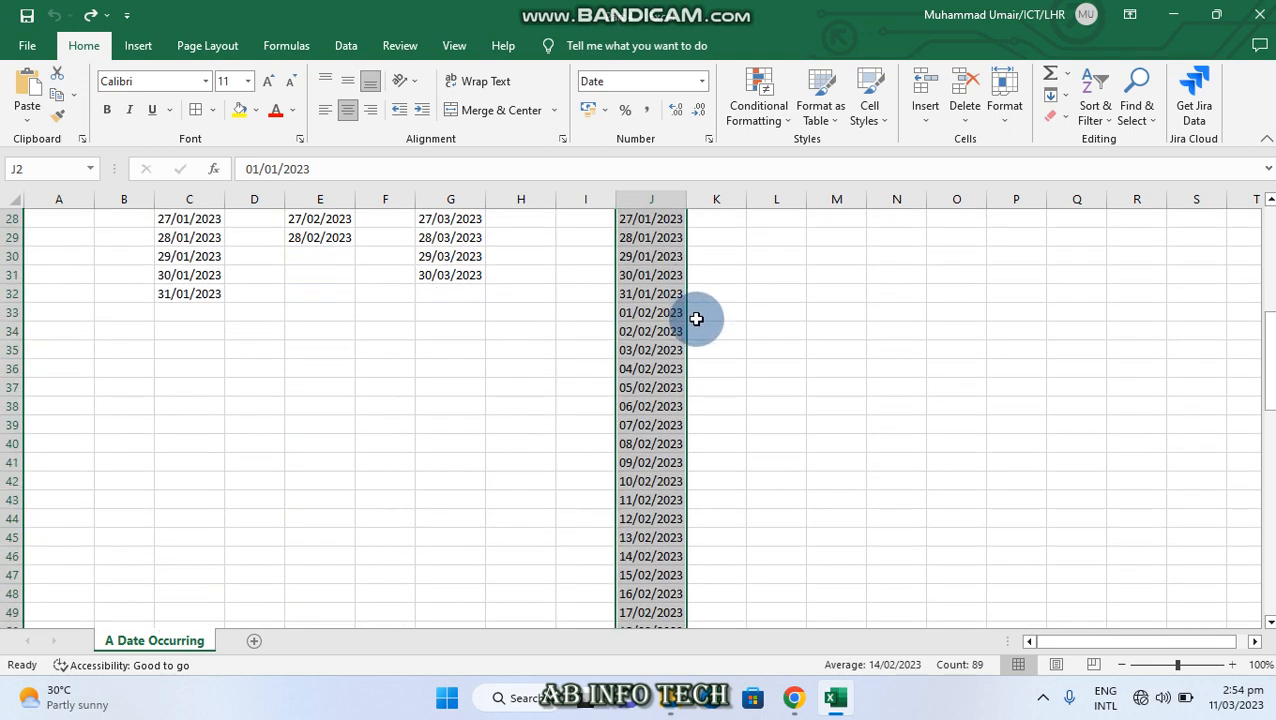
{"action": "scroll", "coordinate": [693, 303], "scroll_direction": "down", "scroll_amount": 3}
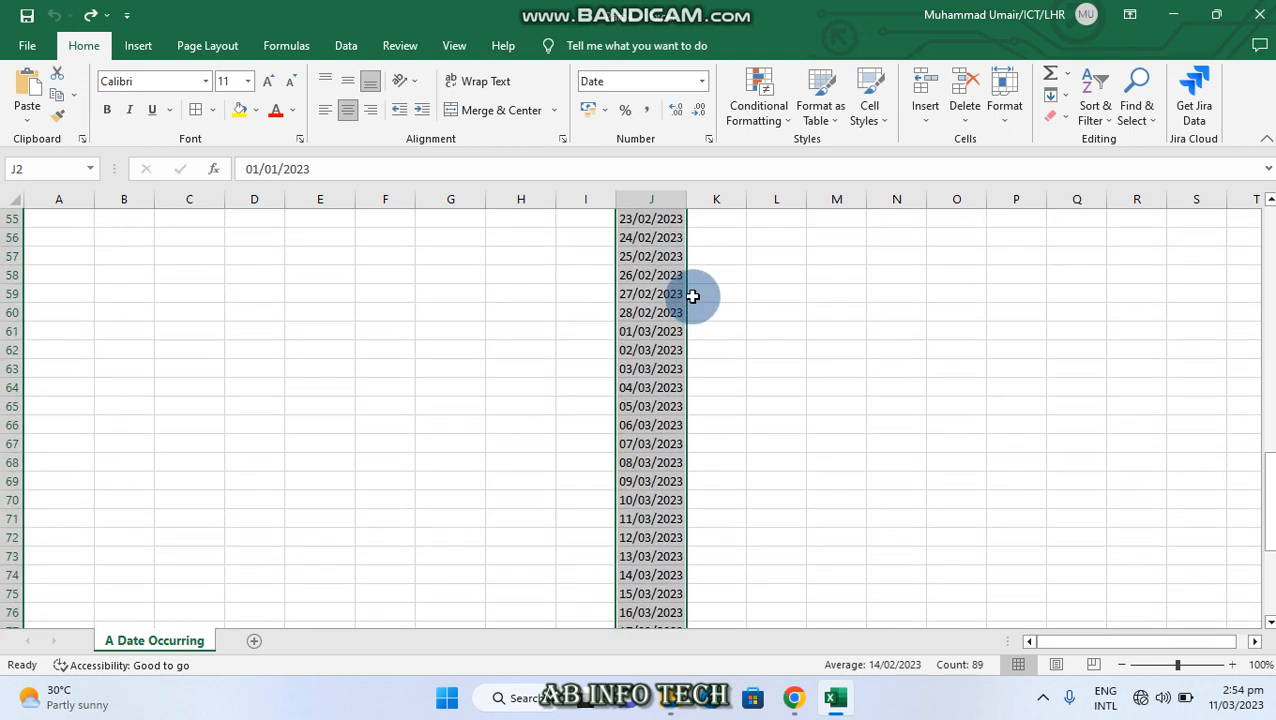
{"action": "scroll", "coordinate": [693, 296], "scroll_direction": "up", "scroll_amount": 2}
{"action": "left_click", "coordinate": [784, 122]}
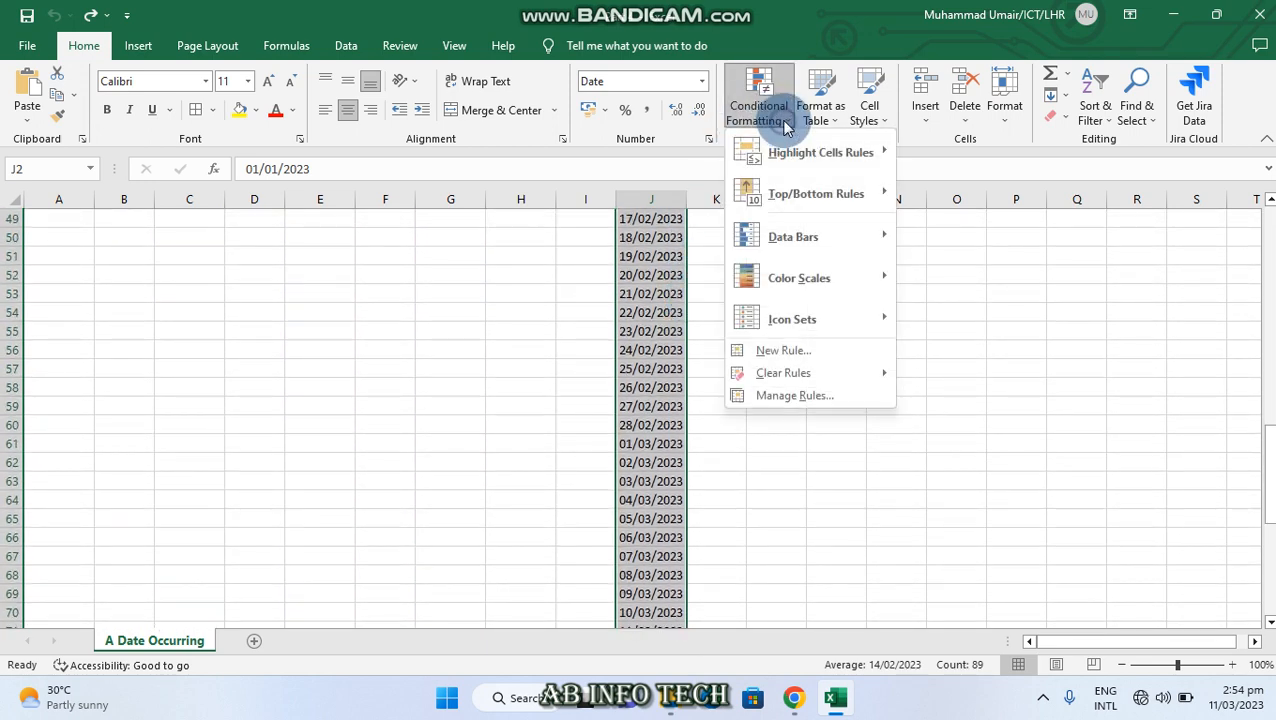
{"action": "mouse_move", "coordinate": [854, 150]}
{"action": "left_click", "coordinate": [968, 362]}
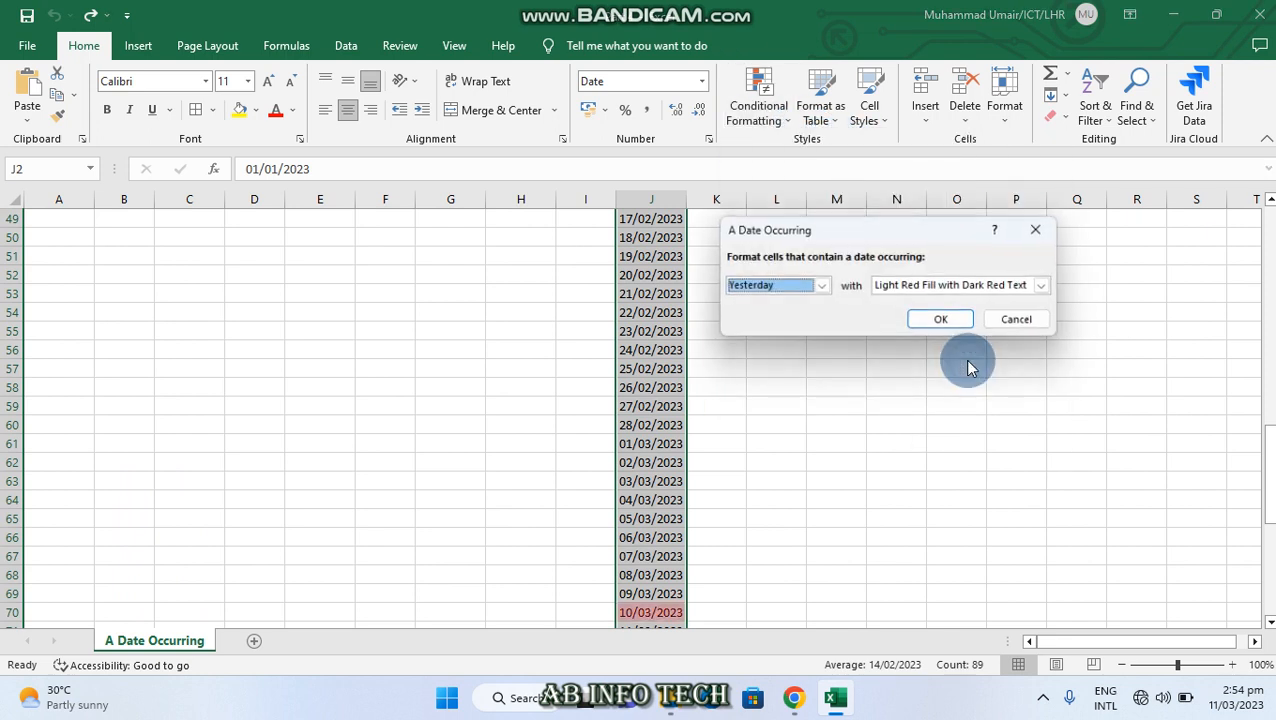
{"action": "left_click", "coordinate": [821, 286]}
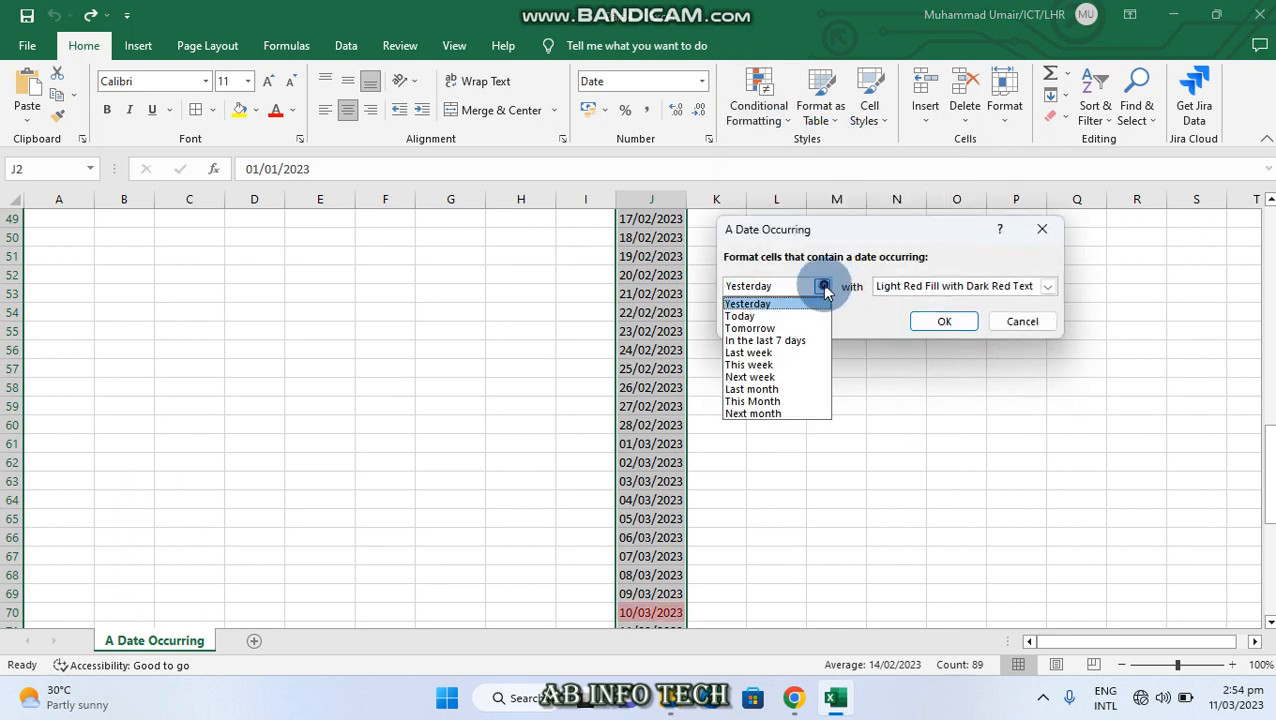
{"action": "left_click", "coordinate": [775, 352]}
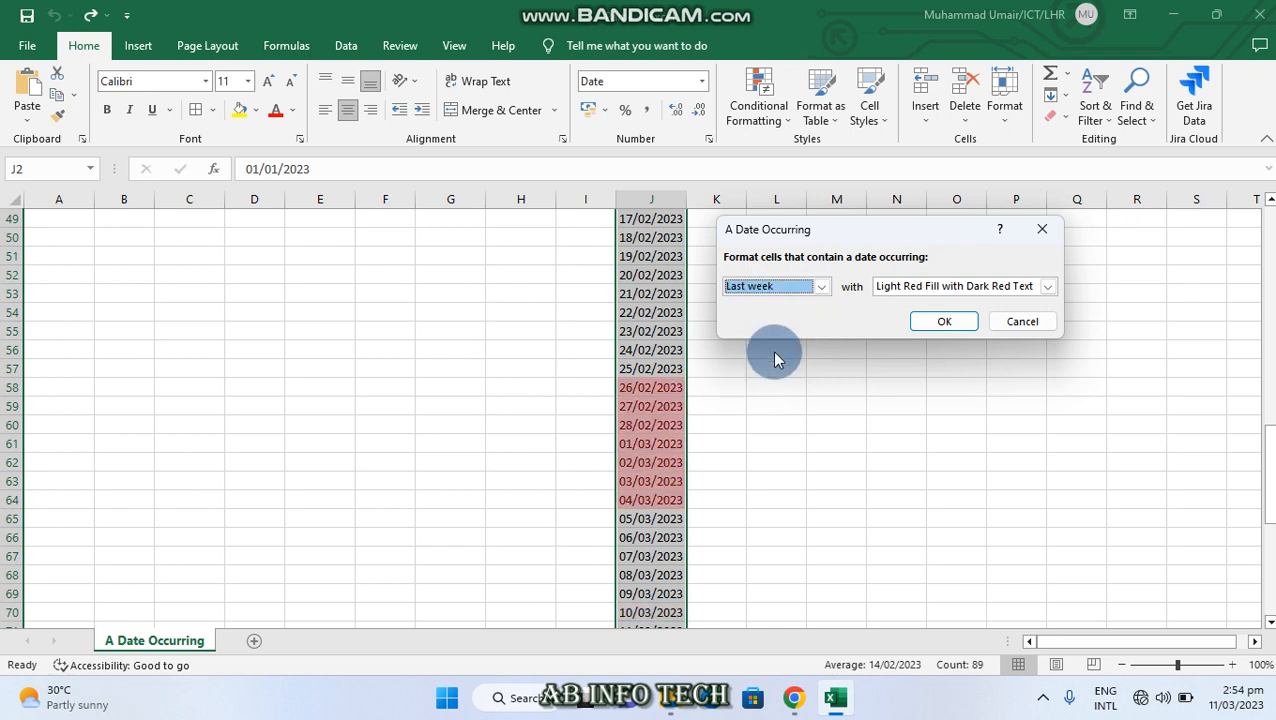
Check last week's dates against the system calendar and switch the rule's period to This week
{"action": "left_click", "coordinate": [1239, 698]}
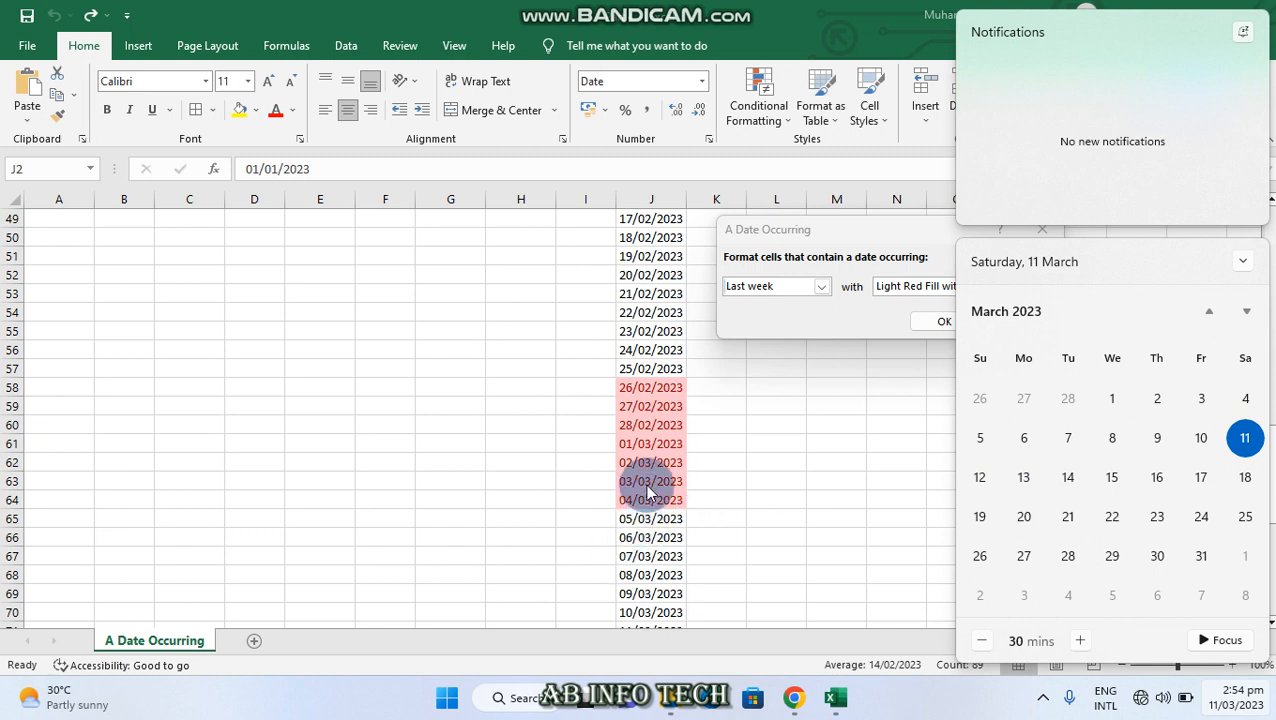
{"action": "left_click", "coordinate": [864, 394]}
{"action": "left_click", "coordinate": [821, 288]}
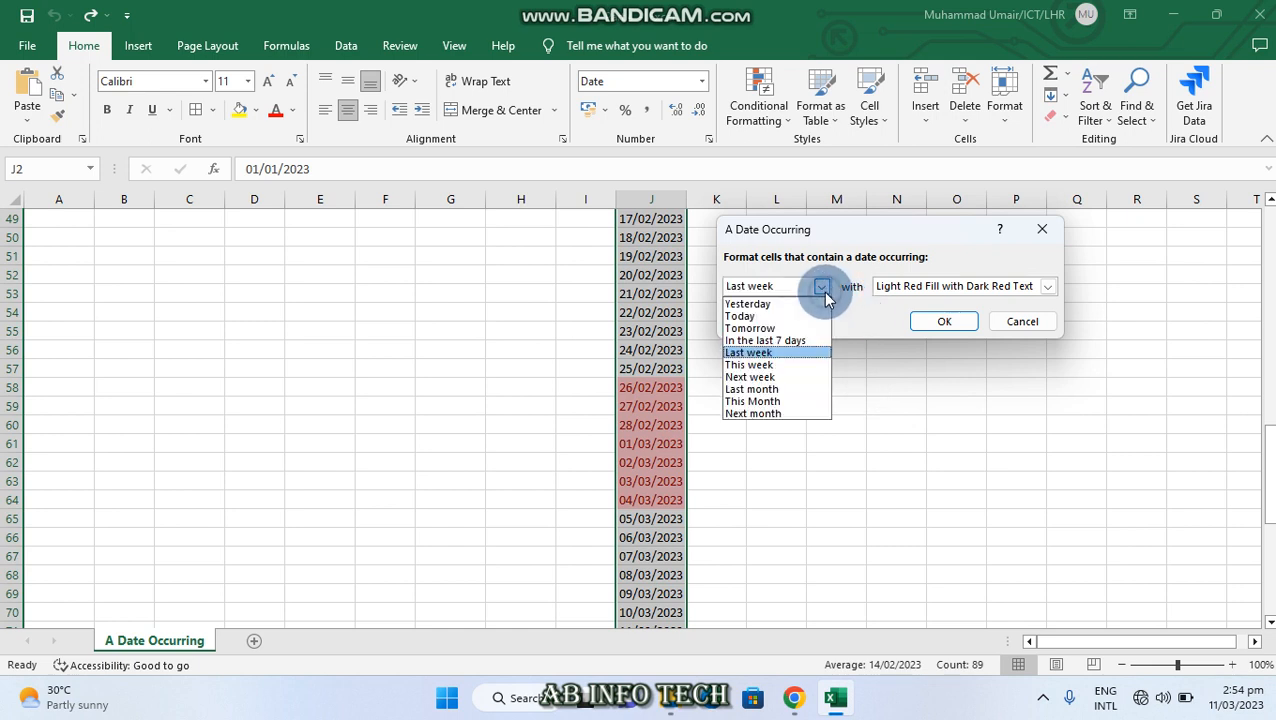
{"action": "left_click", "coordinate": [789, 367]}
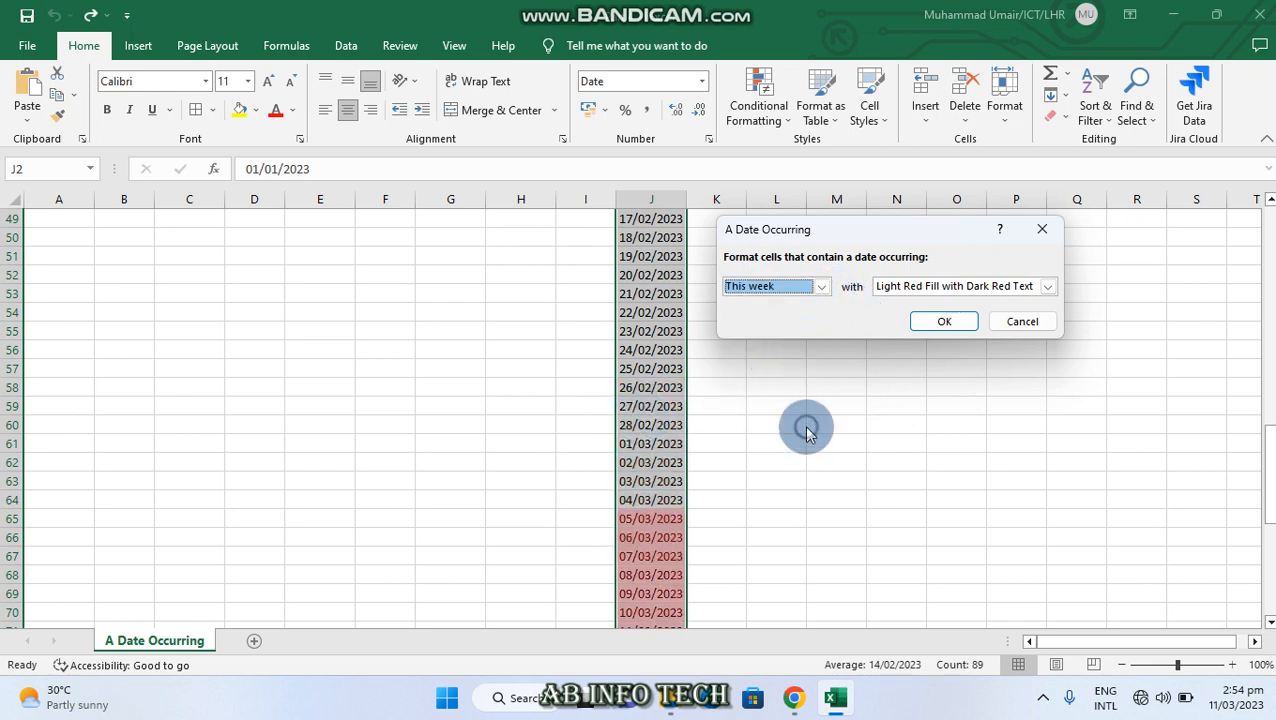
Check this week's dates against the system calendar and cancel the rule on column J
{"action": "left_click", "coordinate": [1234, 704]}
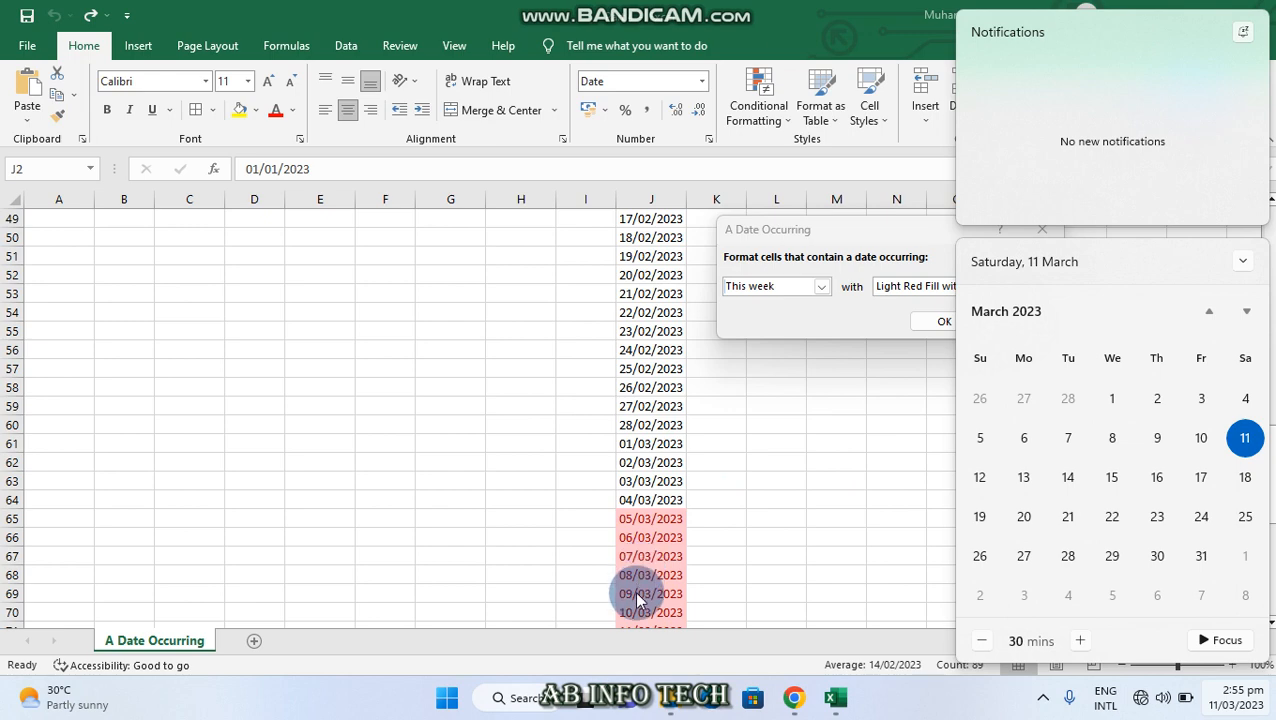
{"action": "left_click", "coordinate": [845, 373]}
{"action": "left_click", "coordinate": [1042, 229]}
Preview an A Date Occurring rule set to Next week on the J2:J90 dates and compare it with the system calendar
{"action": "scroll", "coordinate": [834, 449], "scroll_direction": "down", "scroll_amount": 1}
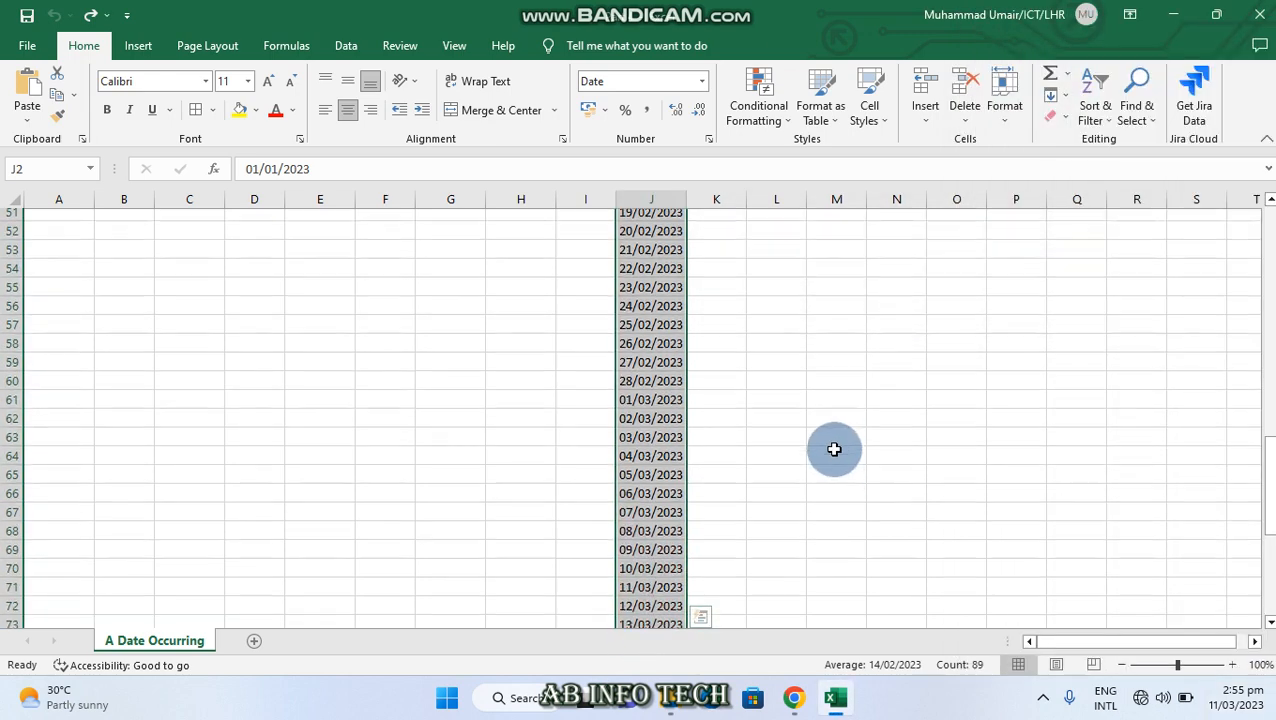
{"action": "scroll", "coordinate": [830, 440], "scroll_direction": "down", "scroll_amount": 5}
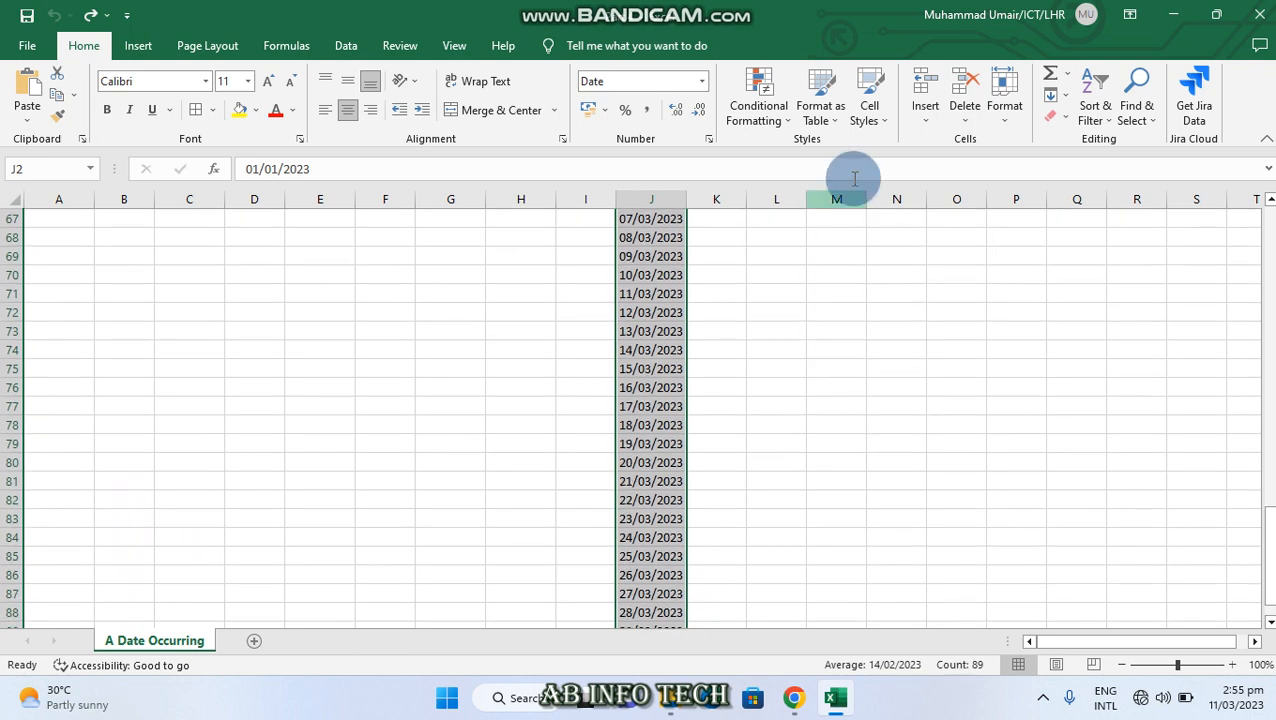
{"action": "left_click", "coordinate": [758, 98]}
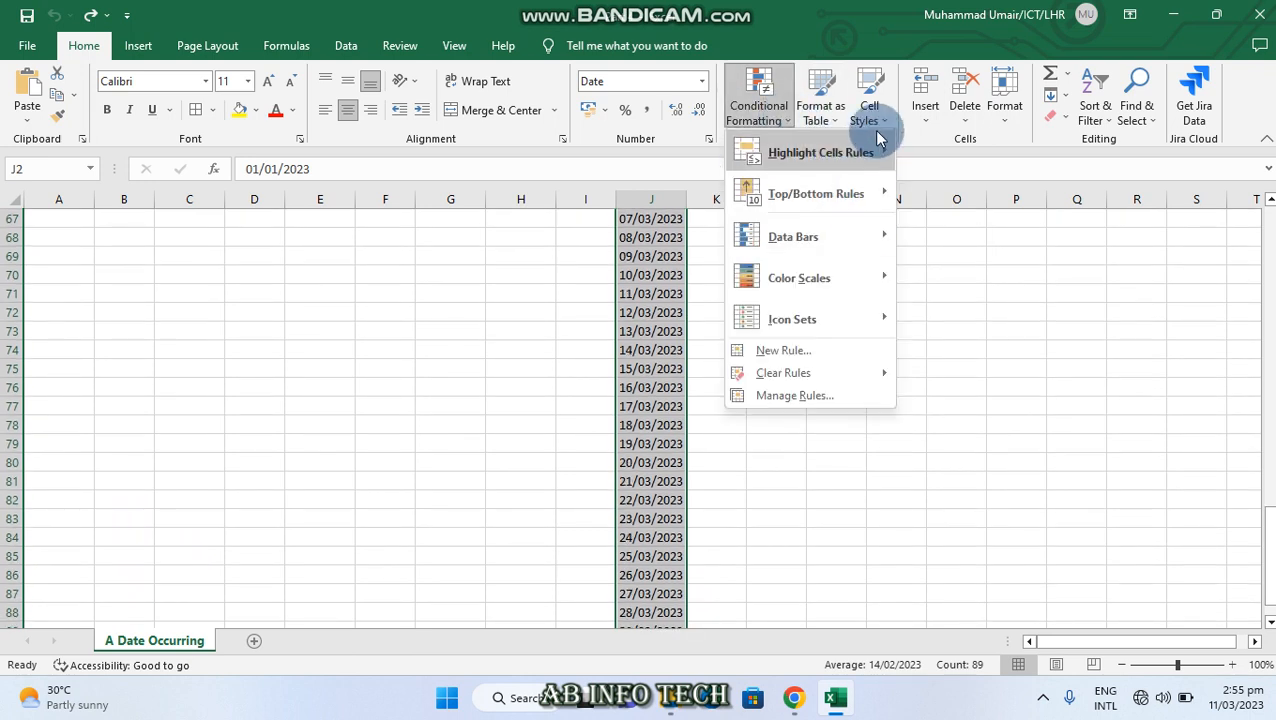
{"action": "mouse_move", "coordinate": [881, 148]}
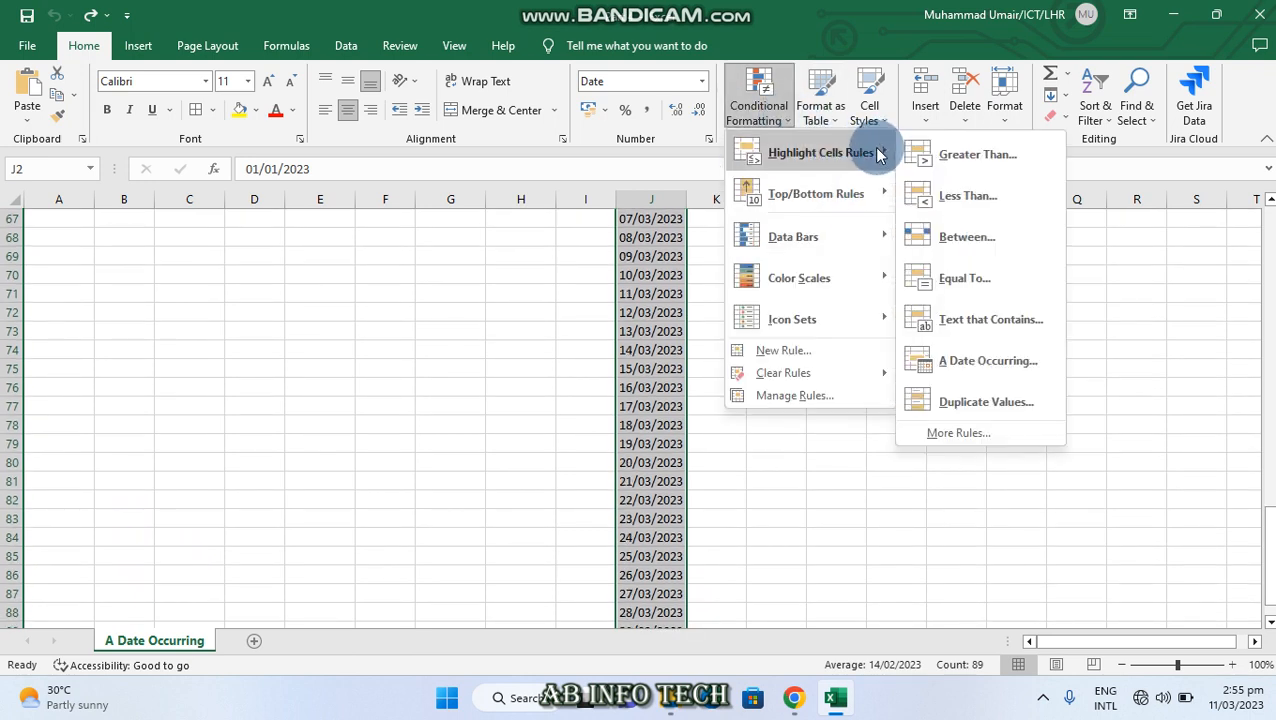
{"action": "left_click", "coordinate": [988, 362]}
{"action": "left_click", "coordinate": [821, 286]}
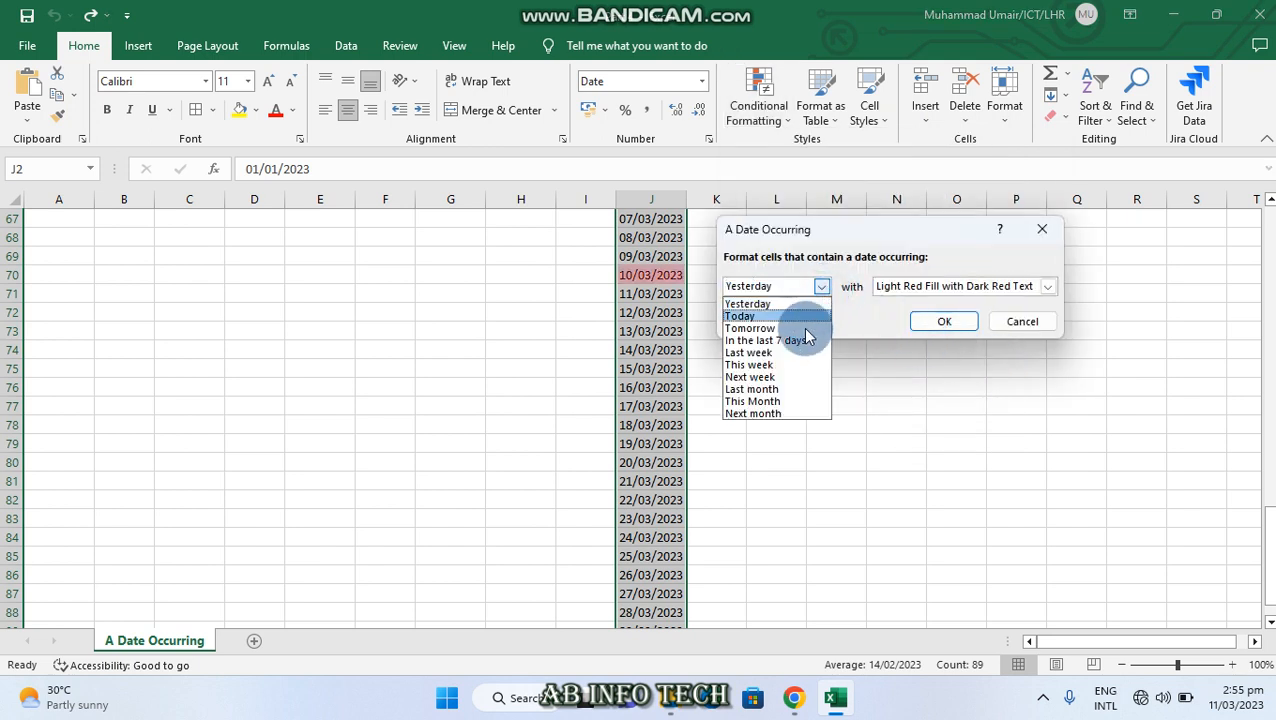
{"action": "left_click", "coordinate": [782, 377]}
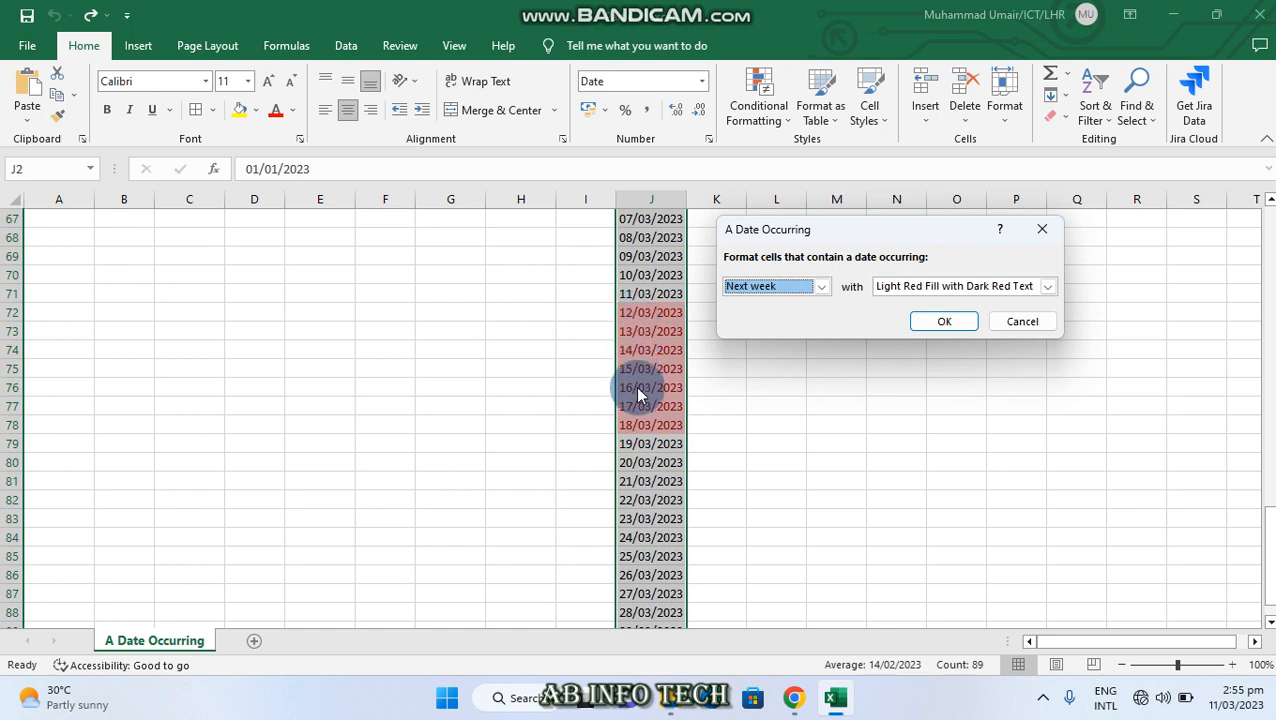
{"action": "left_click", "coordinate": [1240, 704]}
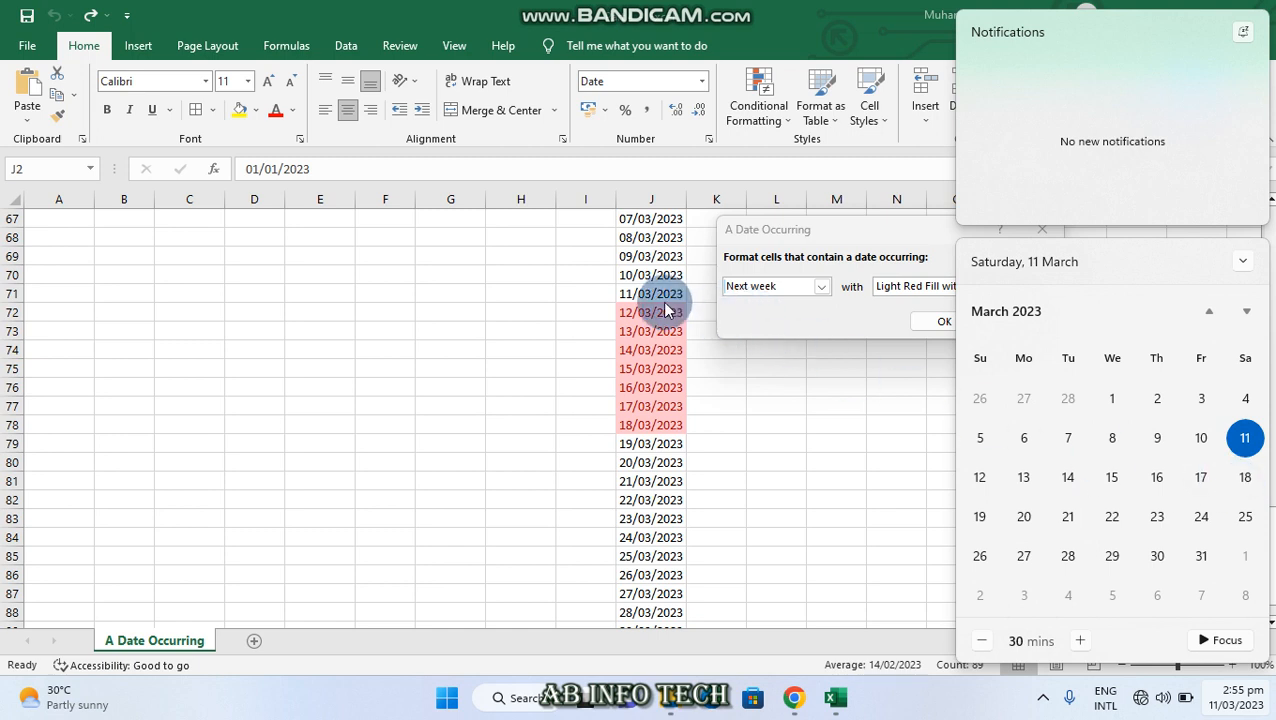
Switch the rule's period to Last month, apply it with Light Red Fill with Dark Red Text, and review the February dates in column J
{"action": "left_click", "coordinate": [826, 288]}
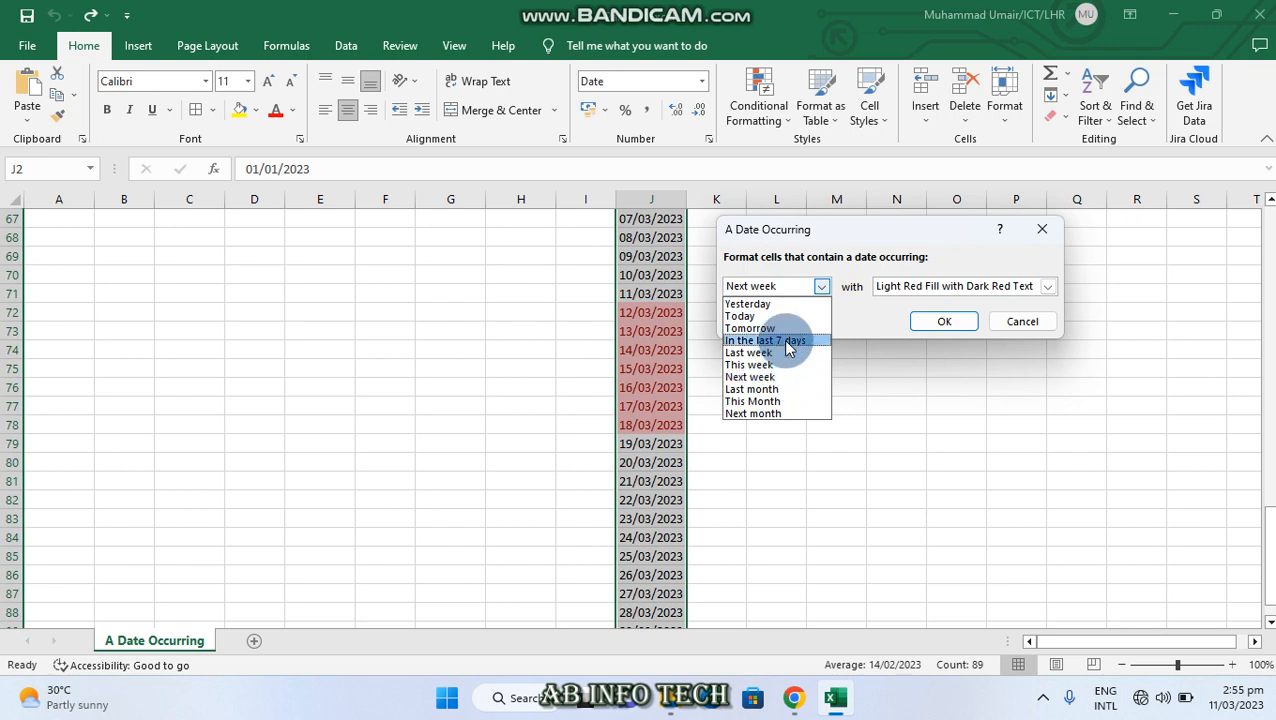
{"action": "left_click", "coordinate": [750, 390]}
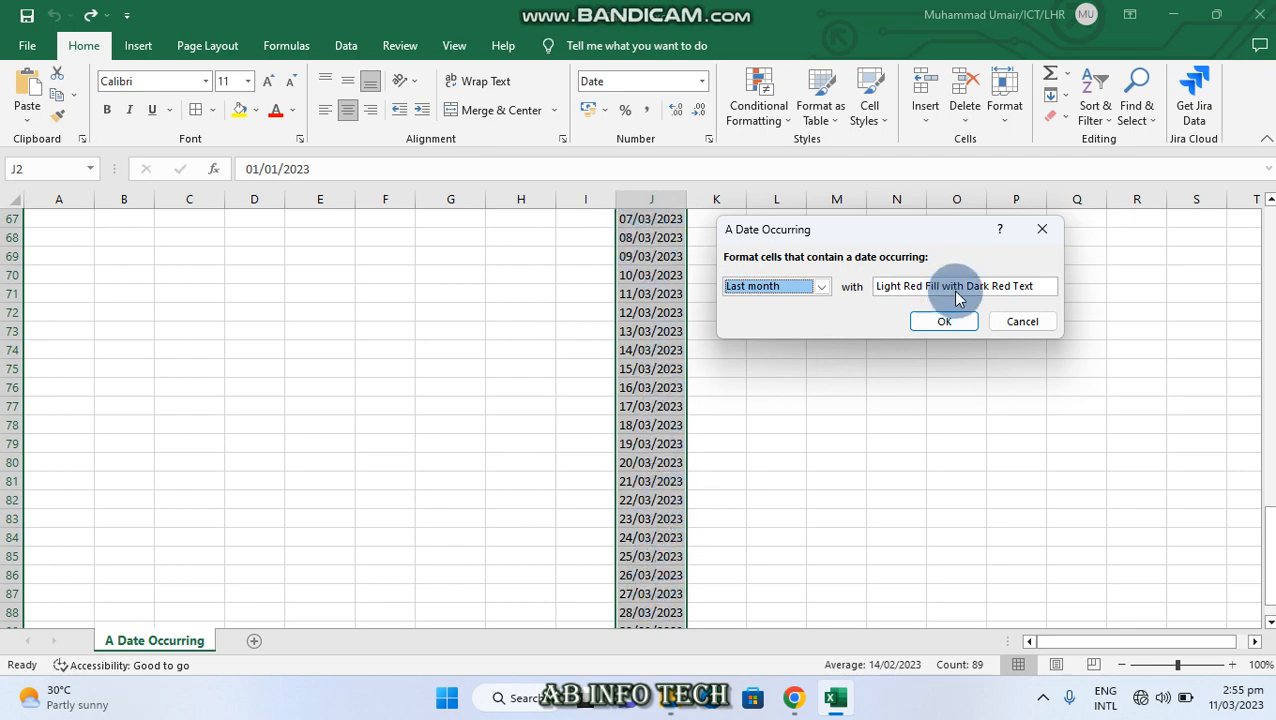
{"action": "left_click", "coordinate": [962, 322]}
{"action": "scroll", "coordinate": [735, 366], "scroll_direction": "up", "scroll_amount": 4}
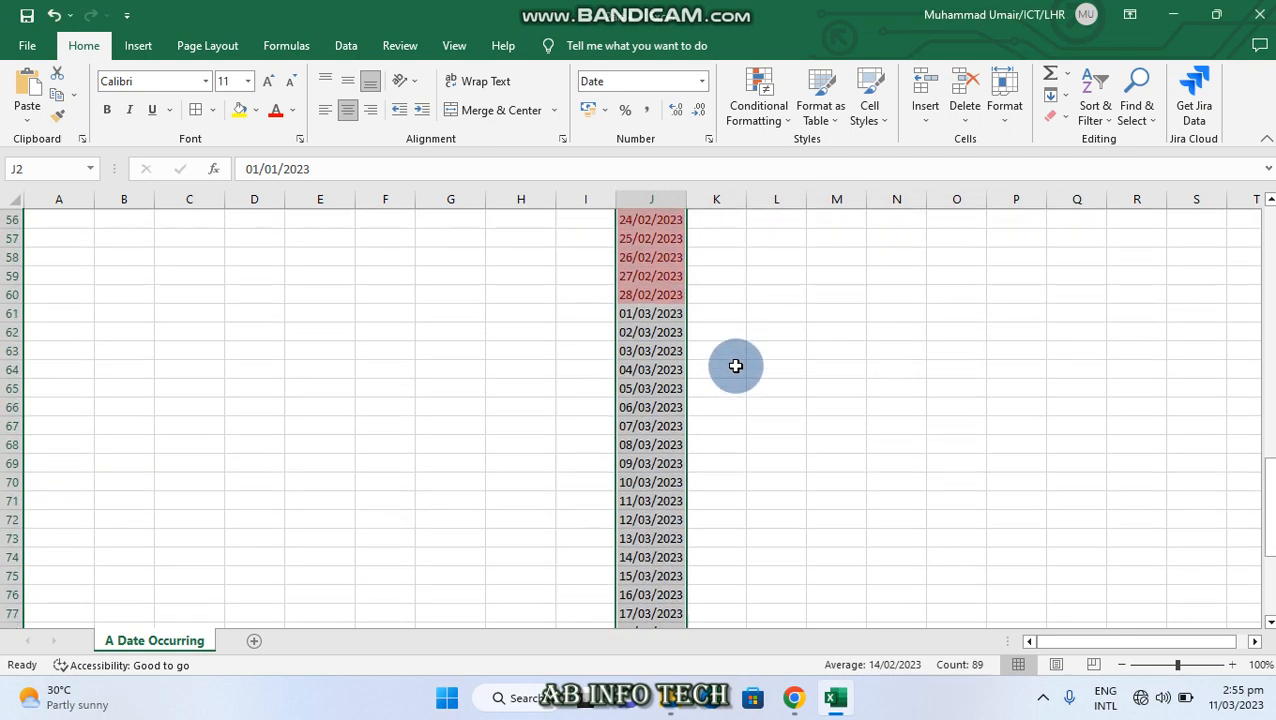
{"action": "scroll", "coordinate": [735, 366], "scroll_direction": "up", "scroll_amount": 10}
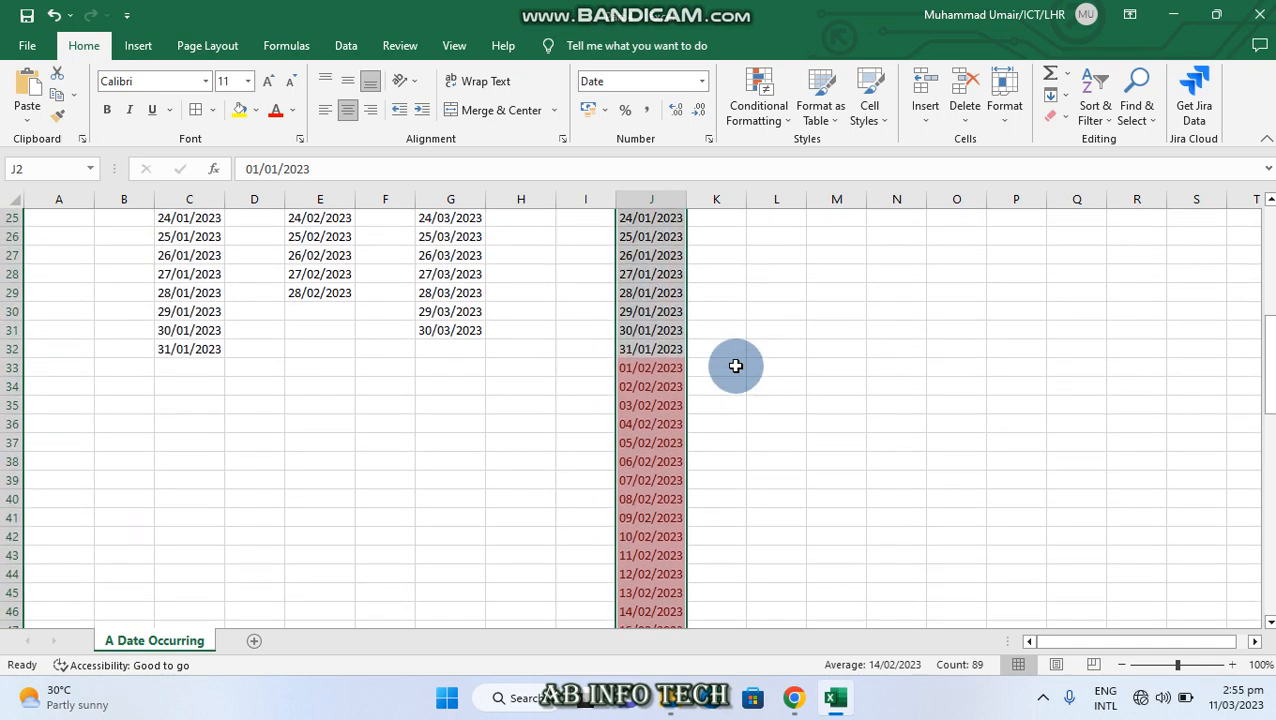
{"action": "scroll", "coordinate": [735, 366], "scroll_direction": "up", "scroll_amount": 1}
{"action": "scroll", "coordinate": [654, 432], "scroll_direction": "down", "scroll_amount": 8}
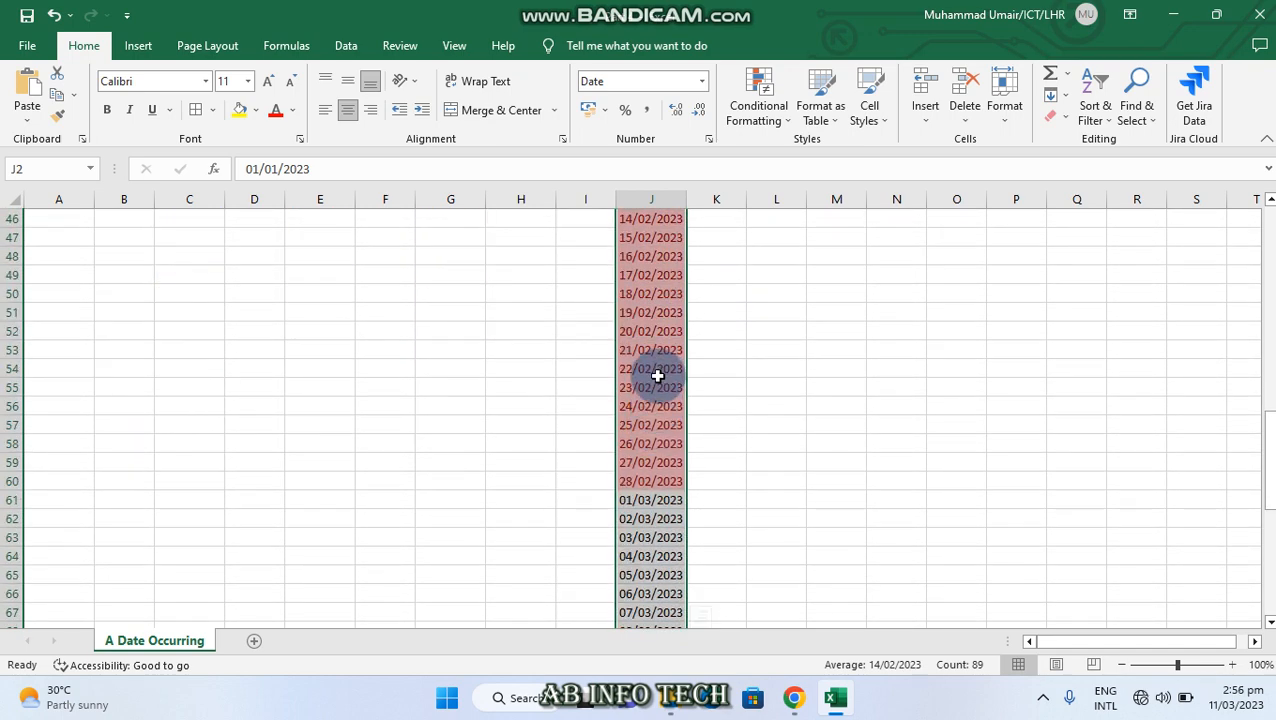
{"action": "left_click", "coordinate": [787, 123]}
{"action": "mouse_move", "coordinate": [810, 152]}
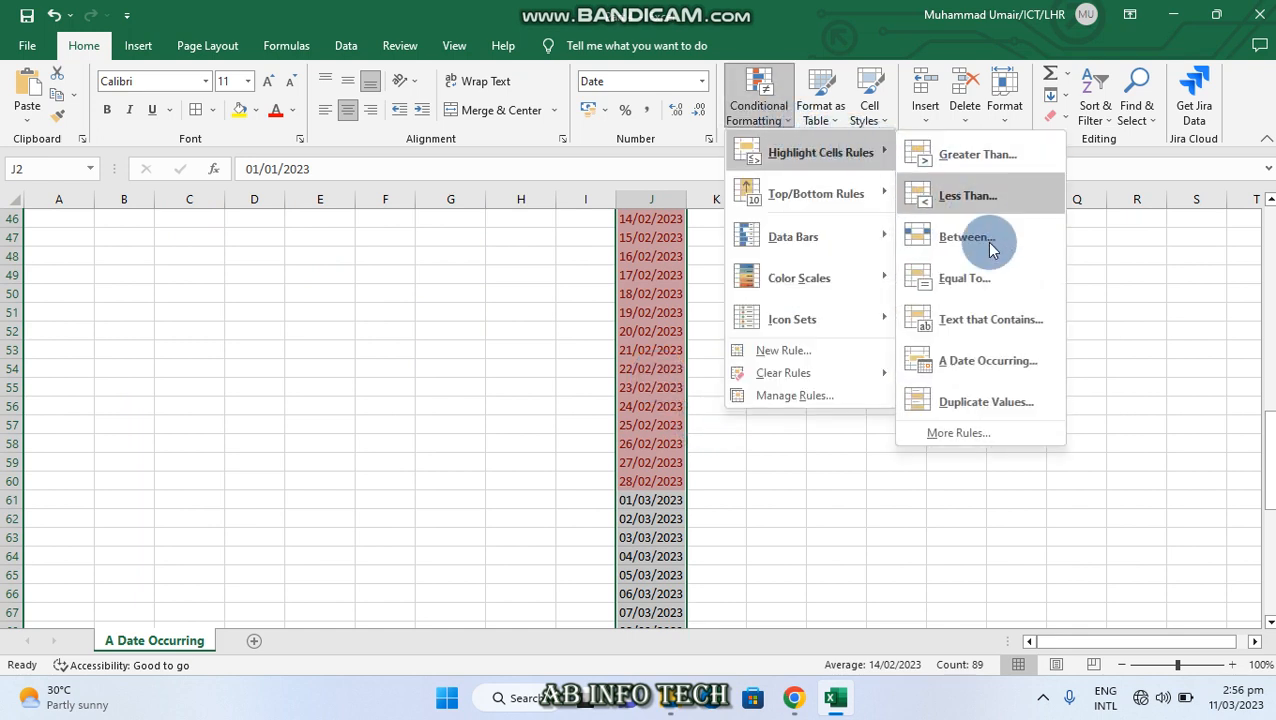
{"action": "left_click", "coordinate": [1005, 376]}
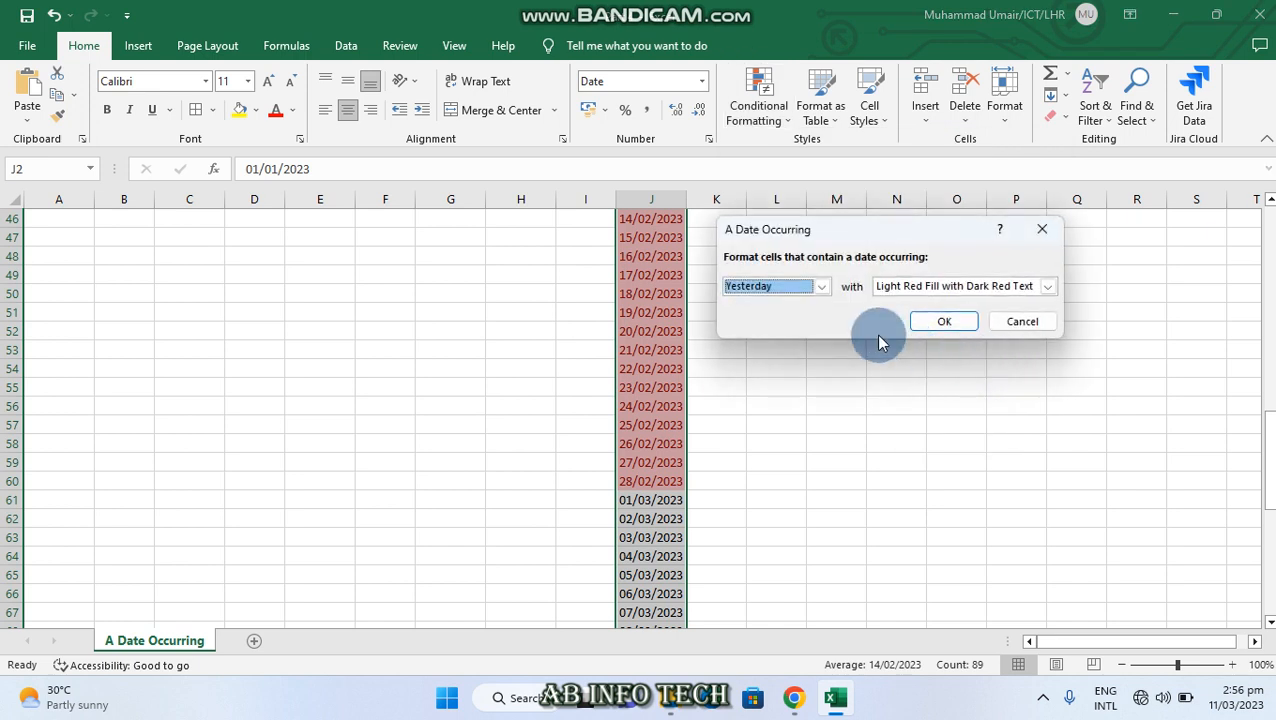
{"action": "left_click", "coordinate": [820, 286]}
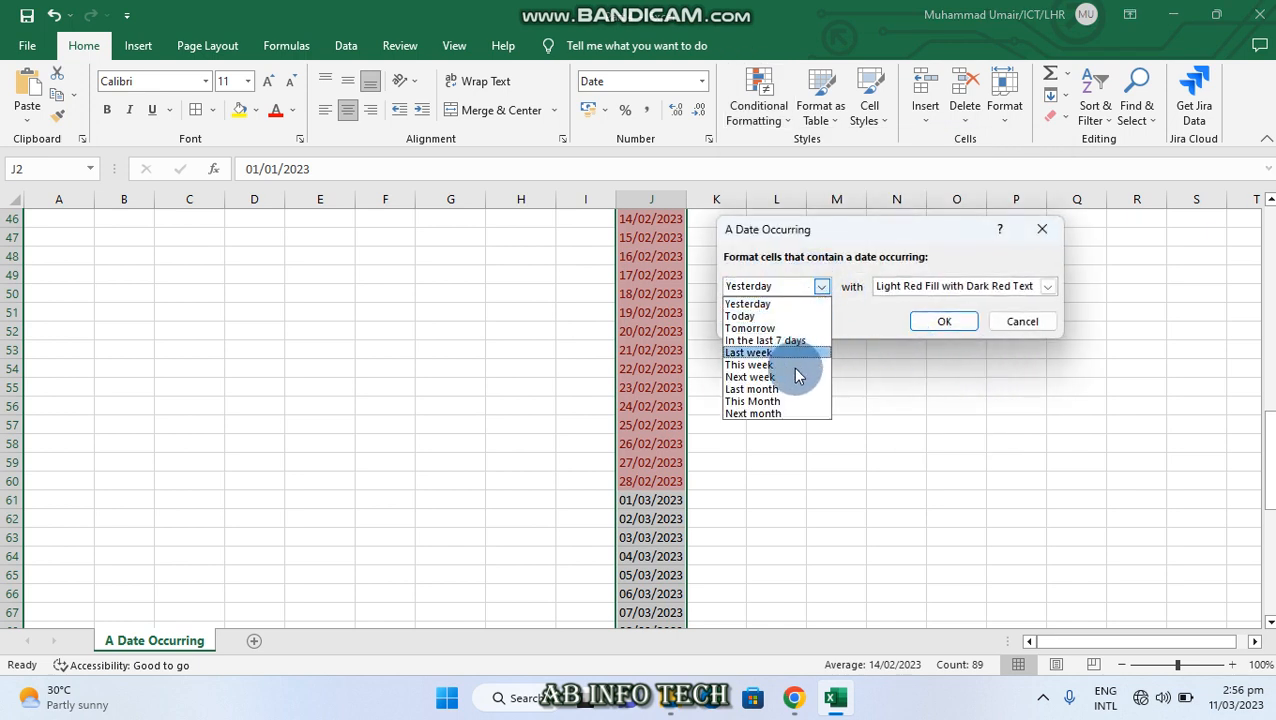
{"action": "left_click", "coordinate": [783, 401]}
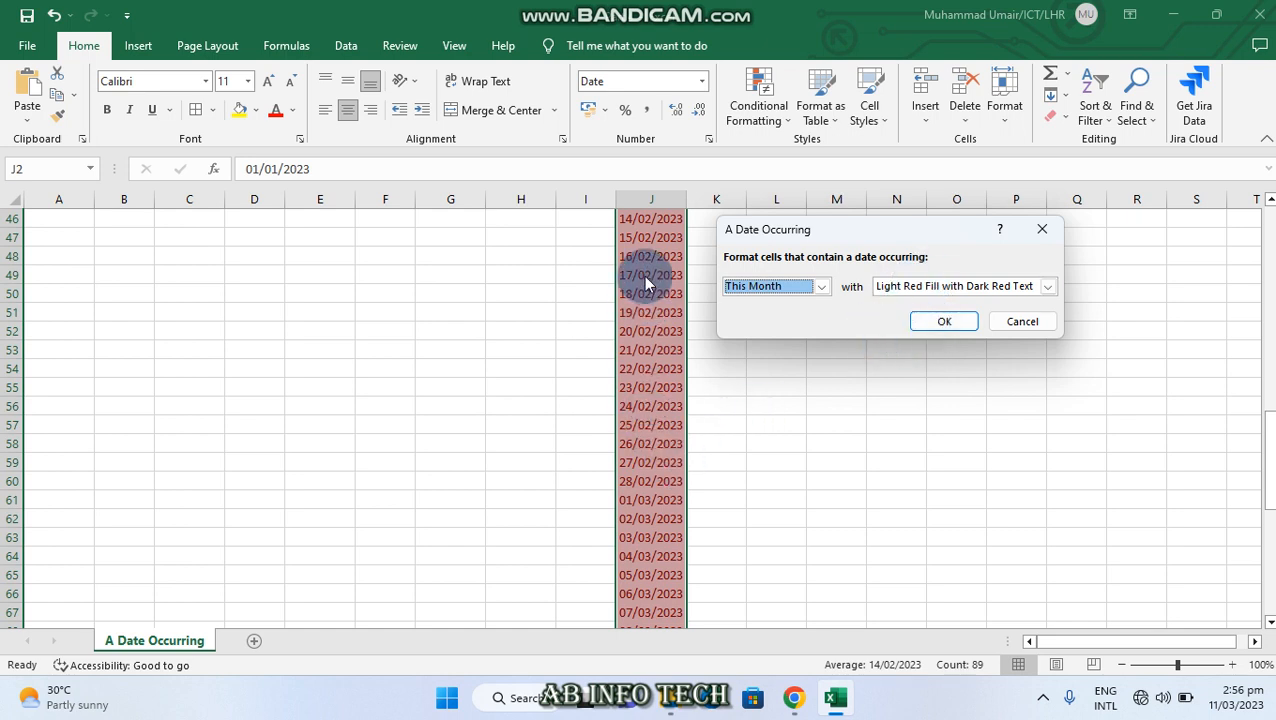
{"action": "left_click", "coordinate": [1042, 229]}
Clear the conditional formatting rules from the selected dates in J2:J90
{"action": "left_click", "coordinate": [760, 100]}
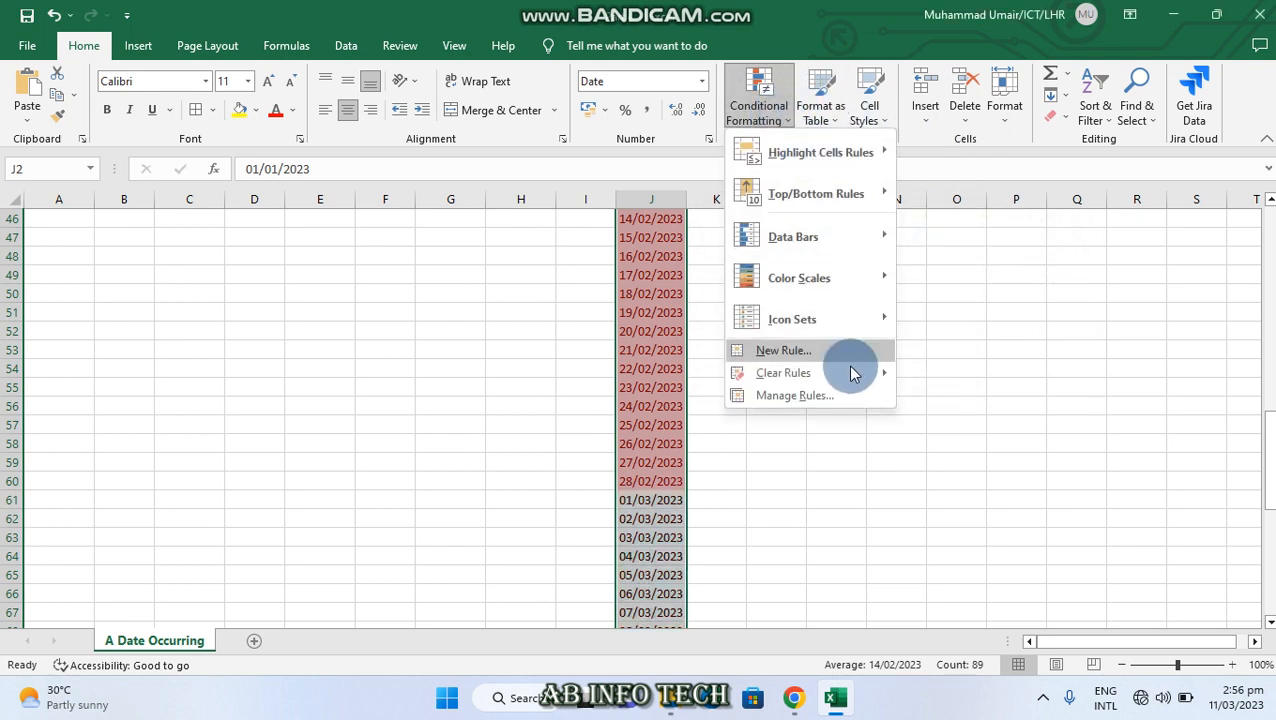
{"action": "mouse_move", "coordinate": [849, 373]}
{"action": "left_click", "coordinate": [940, 373]}
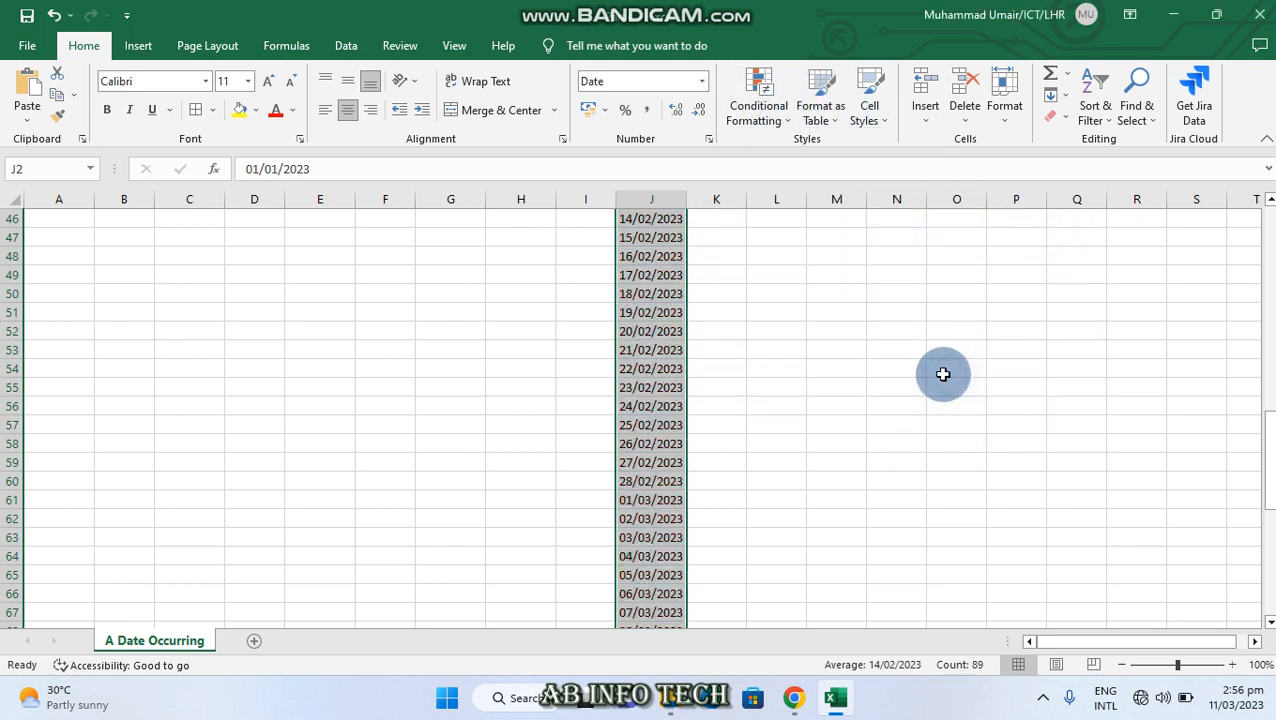
Apply an A Date Occurring rule for This Month with Light Red Fill with Dark Red Text to J2:J90 and review the March dates
{"action": "left_click", "coordinate": [760, 121]}
{"action": "mouse_move", "coordinate": [826, 152]}
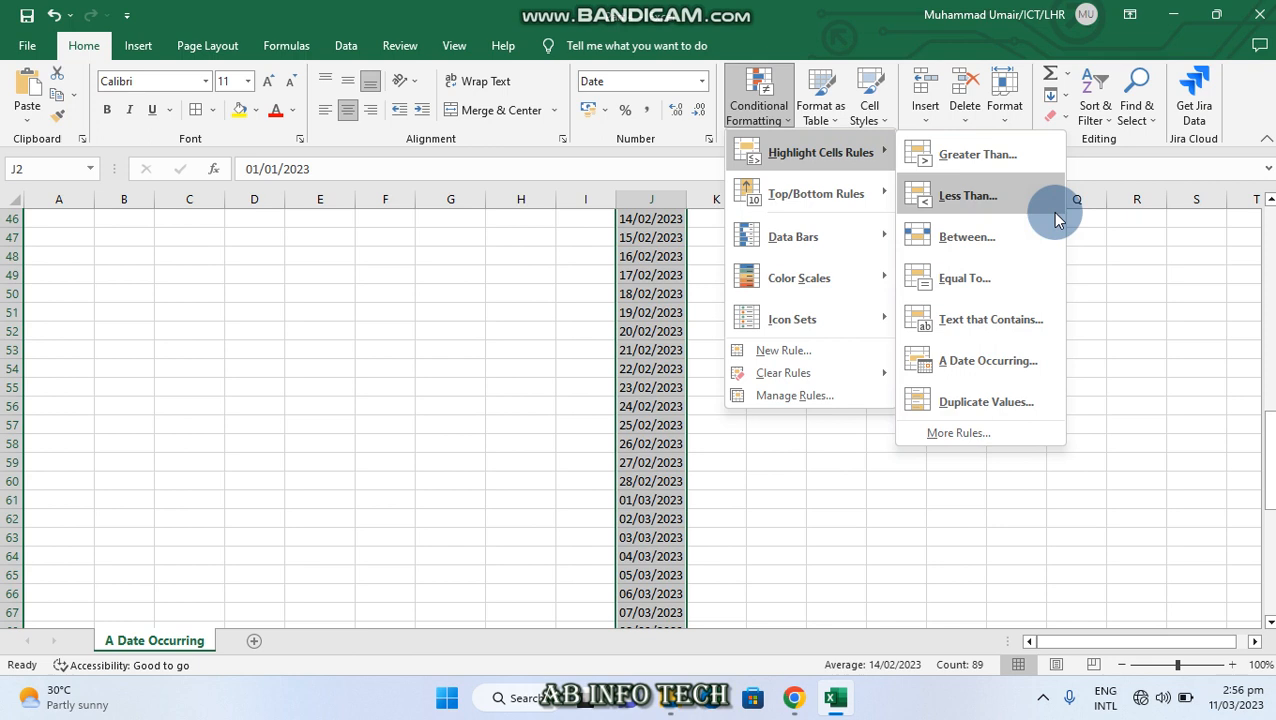
{"action": "left_click", "coordinate": [1000, 362]}
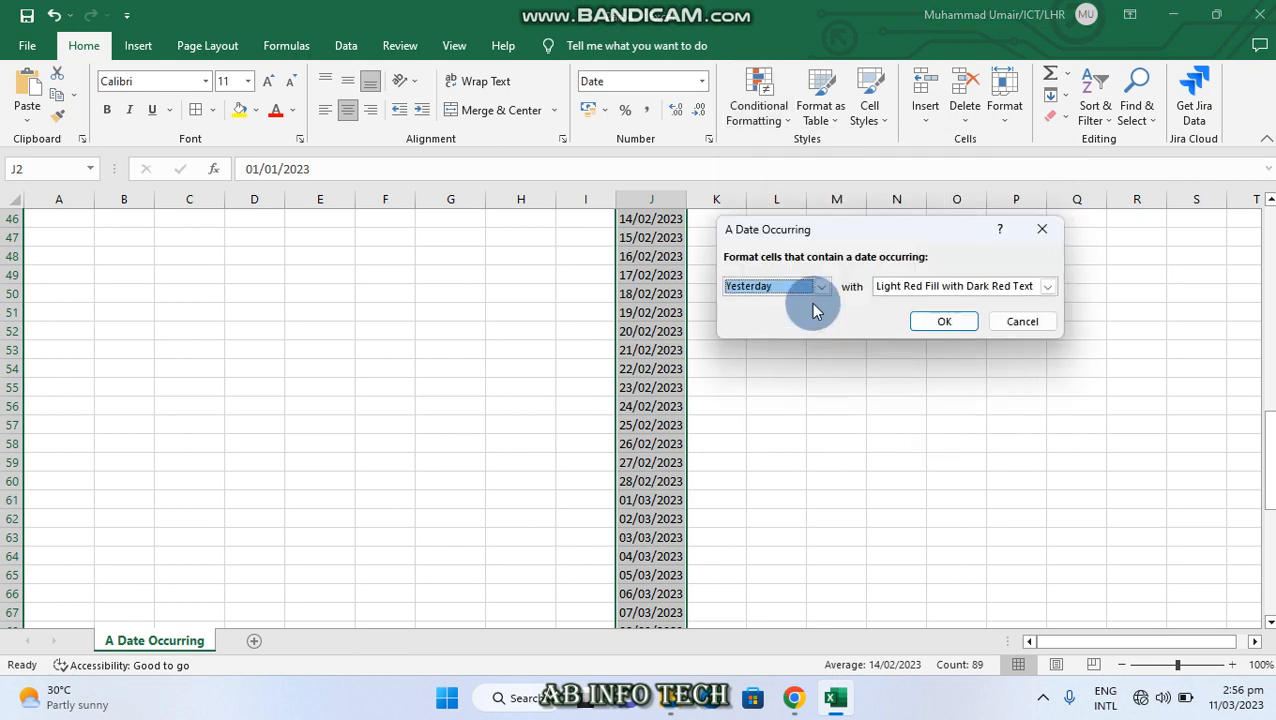
{"action": "left_click", "coordinate": [821, 286]}
{"action": "left_click", "coordinate": [761, 401]}
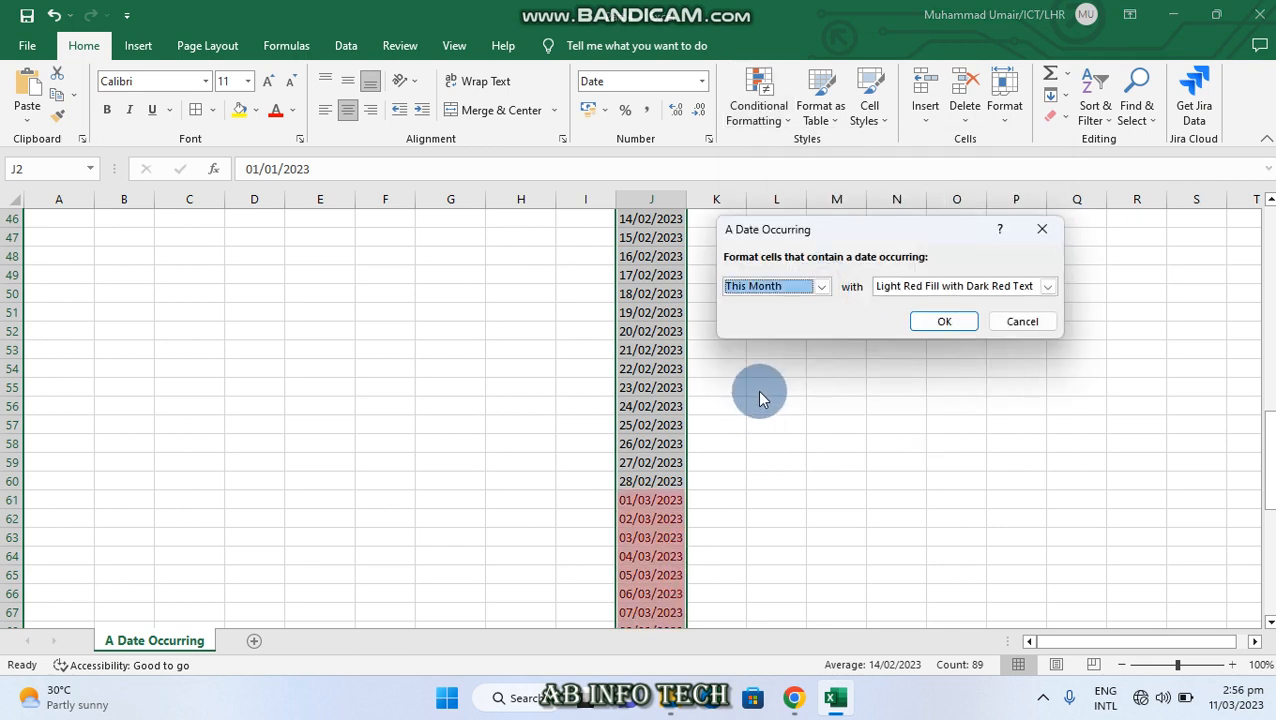
{"action": "left_click", "coordinate": [974, 321]}
{"action": "scroll", "coordinate": [637, 343], "scroll_direction": "down", "scroll_amount": 5}
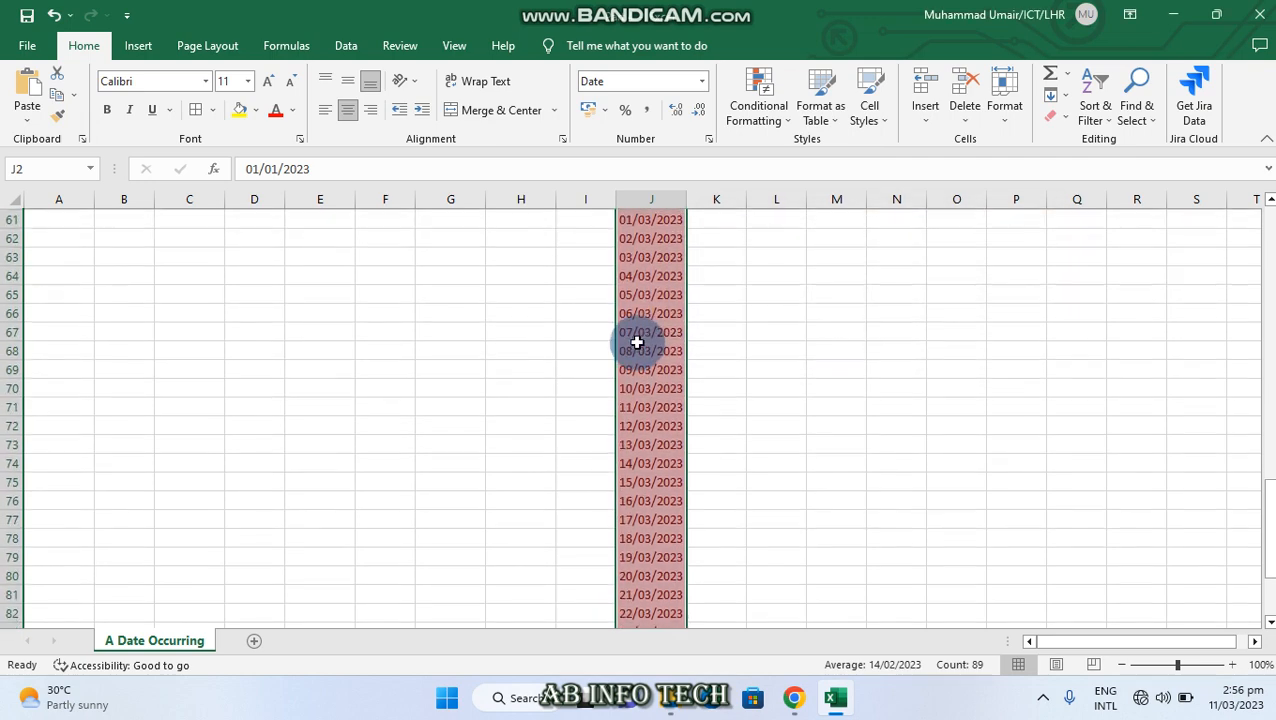
{"action": "scroll", "coordinate": [637, 343], "scroll_direction": "down", "scroll_amount": 5}
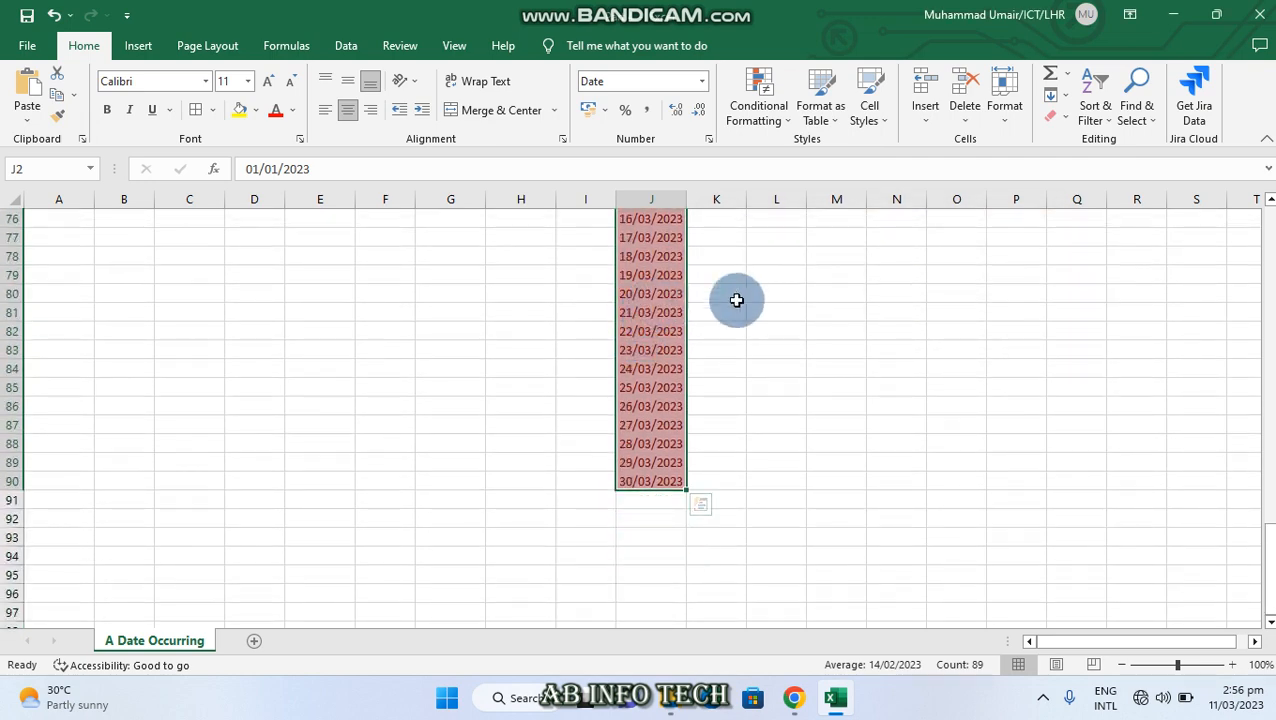
{"action": "scroll", "coordinate": [740, 290], "scroll_direction": "down", "scroll_amount": 4}
{"action": "scroll", "coordinate": [720, 279], "scroll_direction": "up", "scroll_amount": 15}
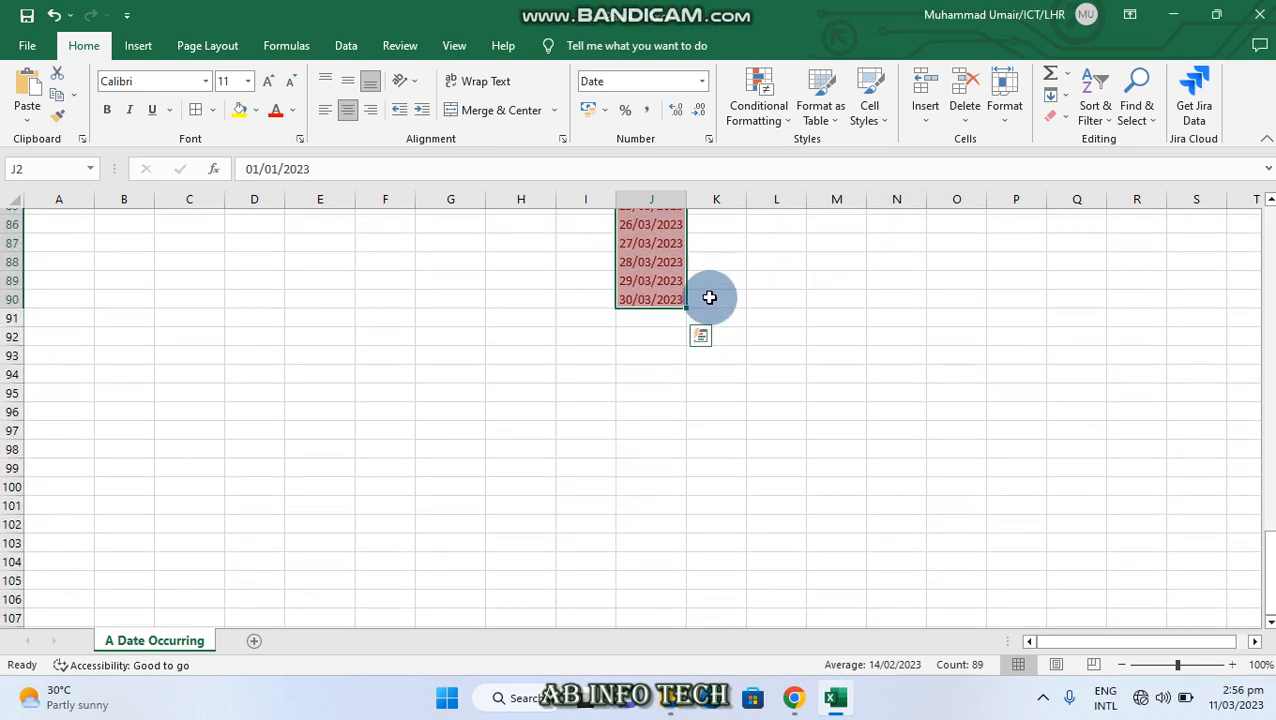
{"action": "scroll", "coordinate": [715, 270], "scroll_direction": "up", "scroll_amount": 6}
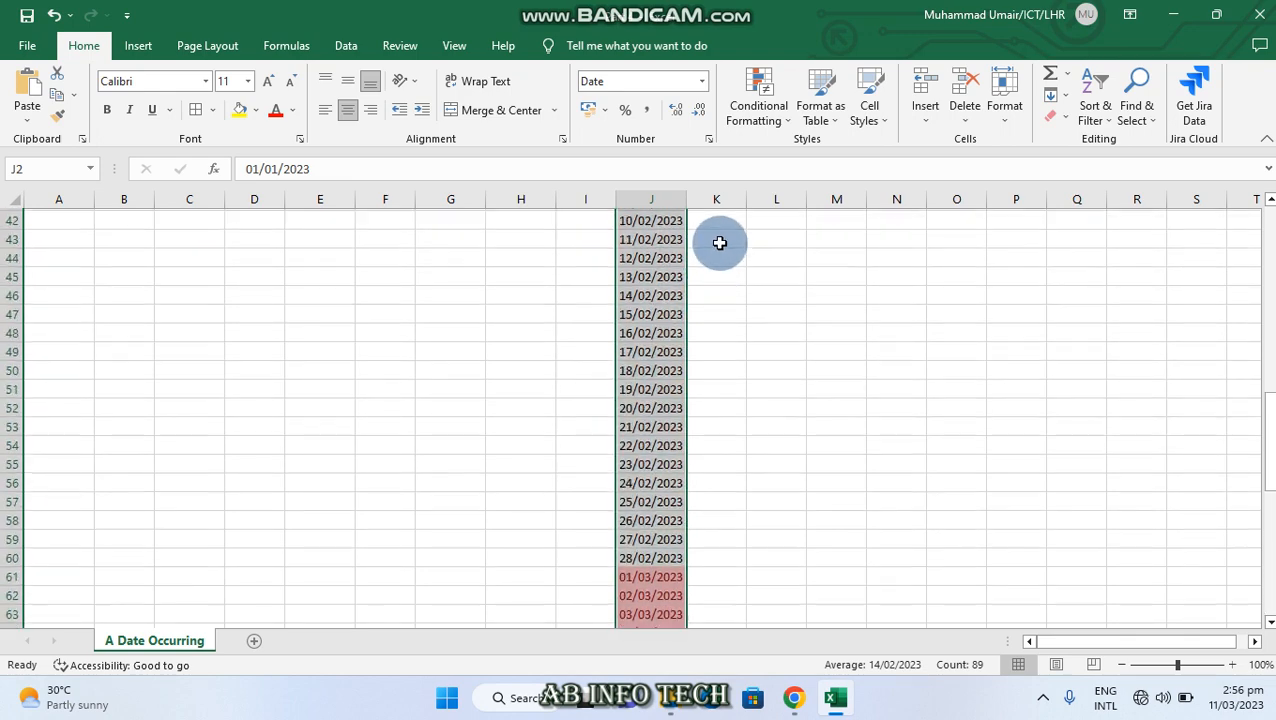
Start another A Date Occurring rule on J2:J90, look over the period options through Next month, and confirm it with Yesterday
{"action": "left_click", "coordinate": [789, 130]}
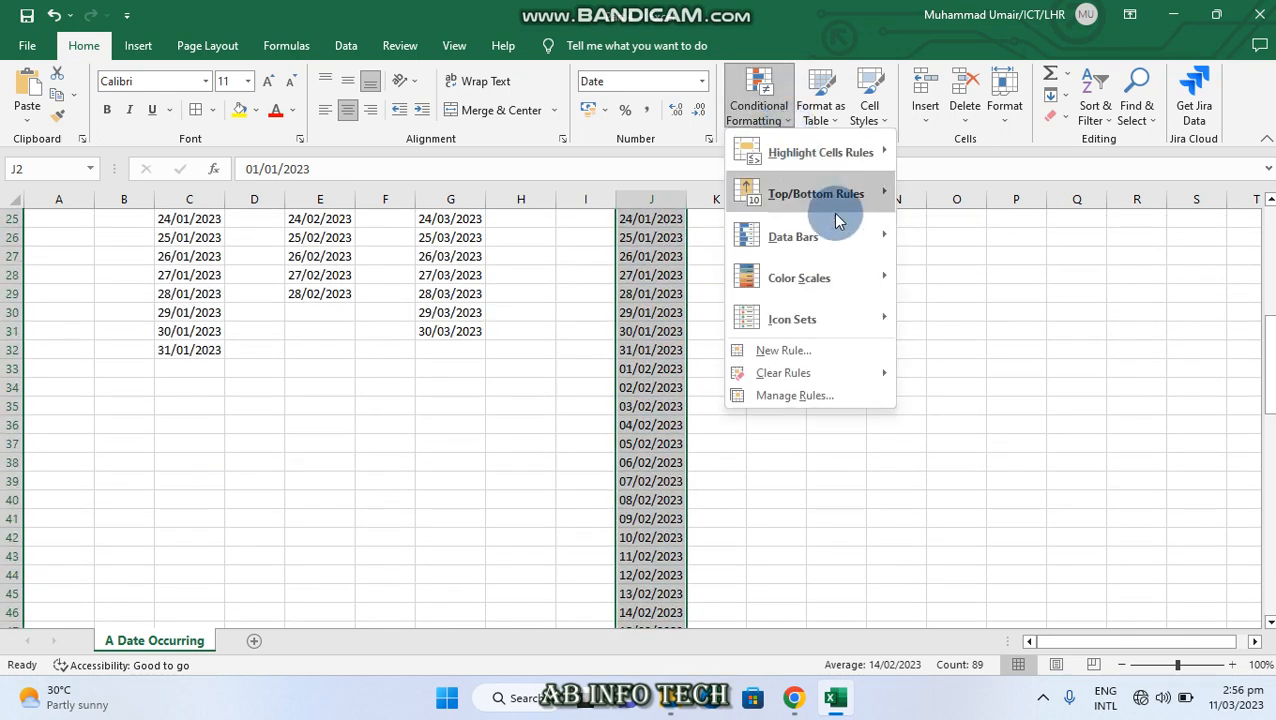
{"action": "mouse_move", "coordinate": [862, 155]}
{"action": "left_click", "coordinate": [973, 370]}
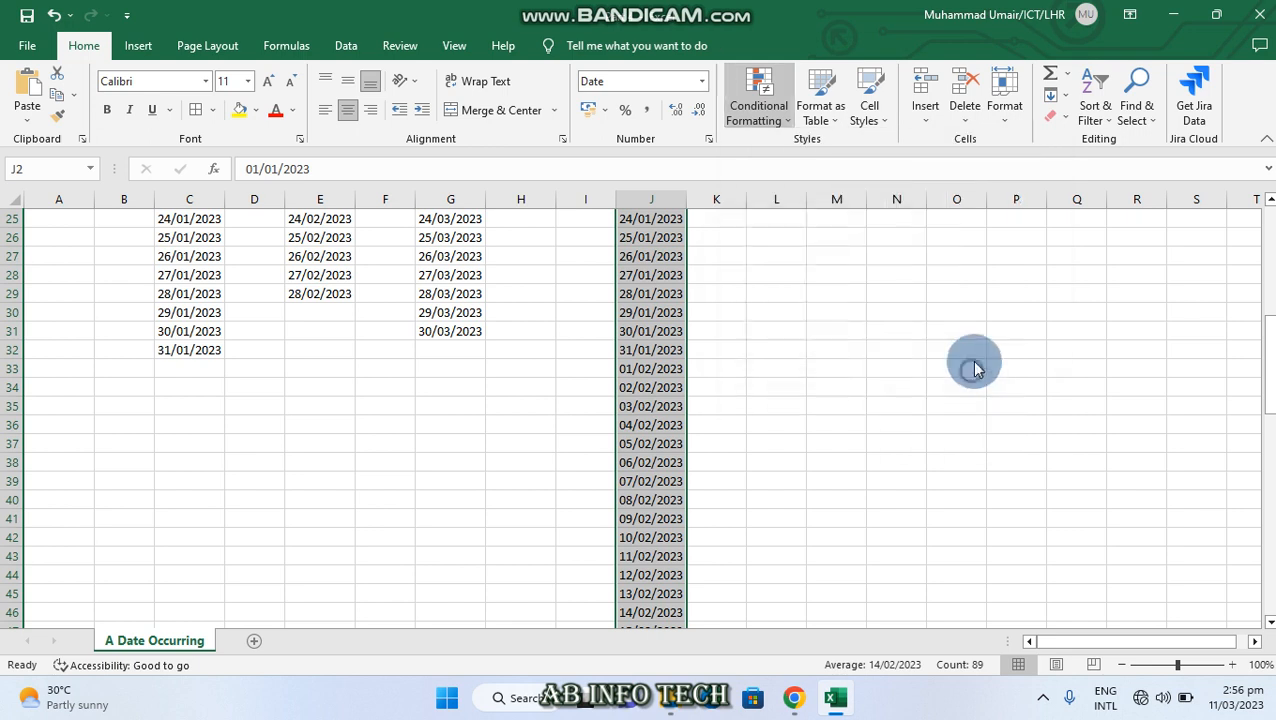
{"action": "left_click", "coordinate": [821, 286]}
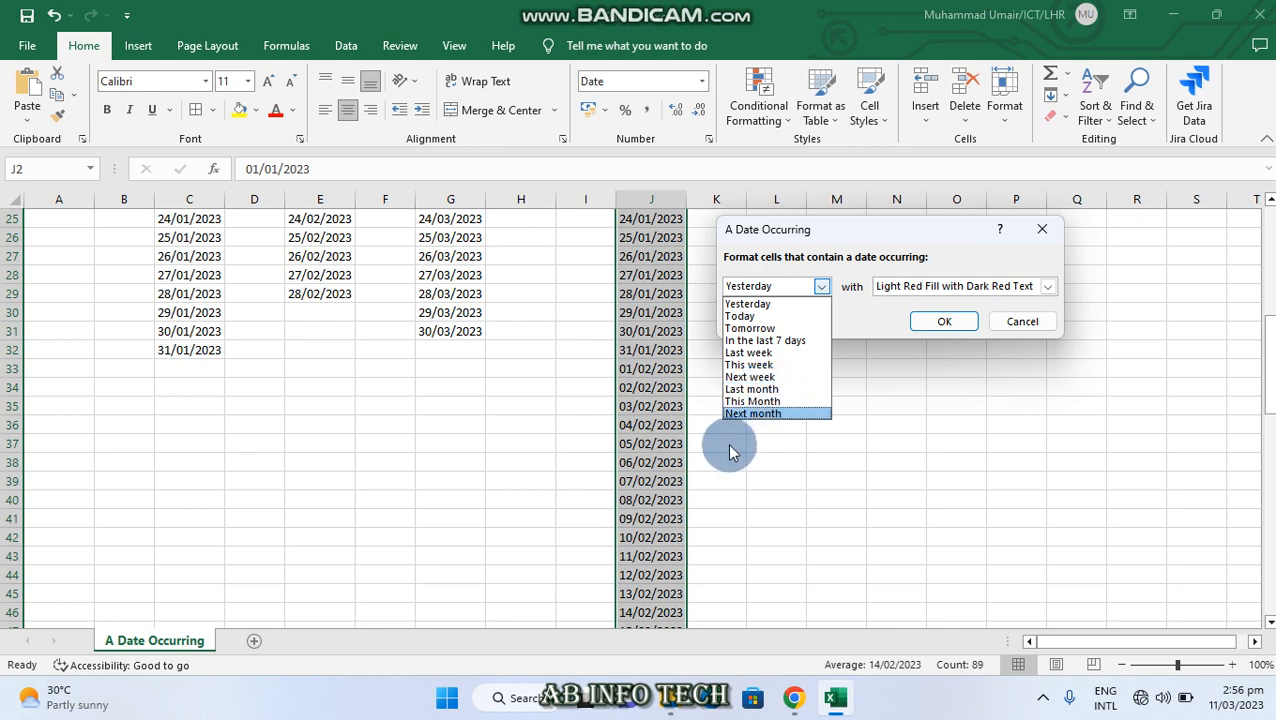
{"action": "left_click", "coordinate": [910, 320]}
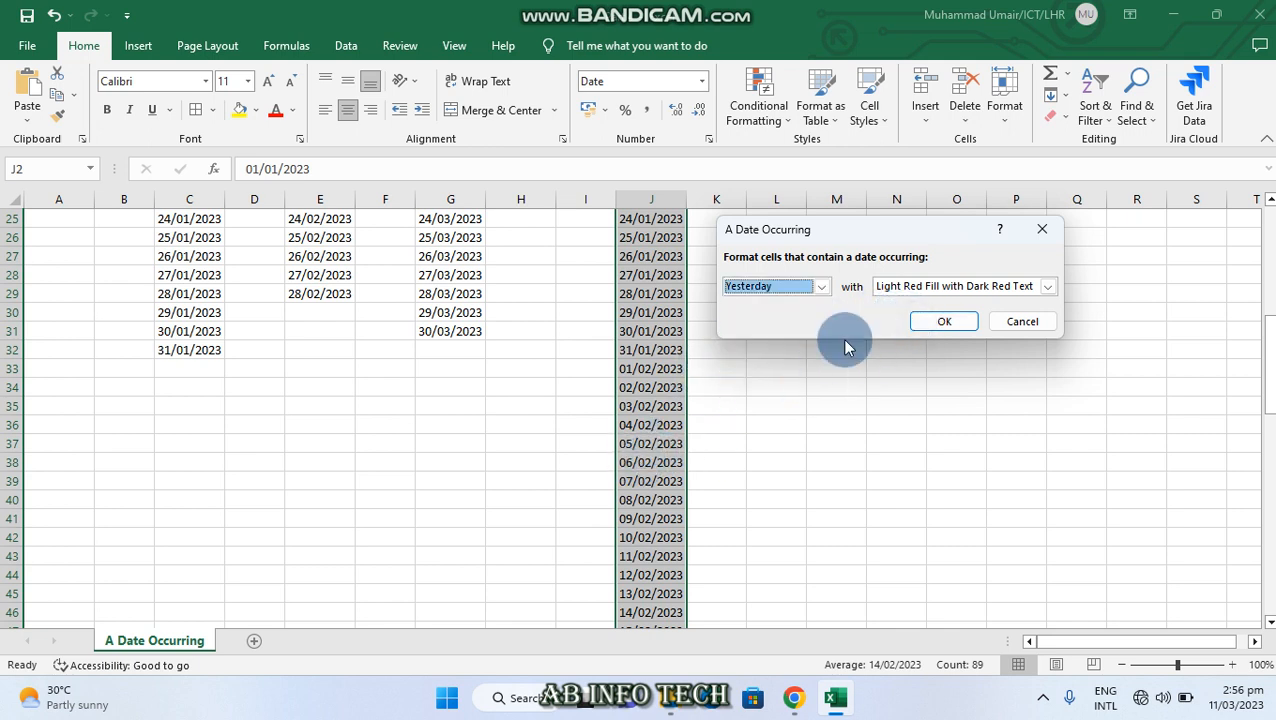
{"action": "left_click", "coordinate": [945, 322]}
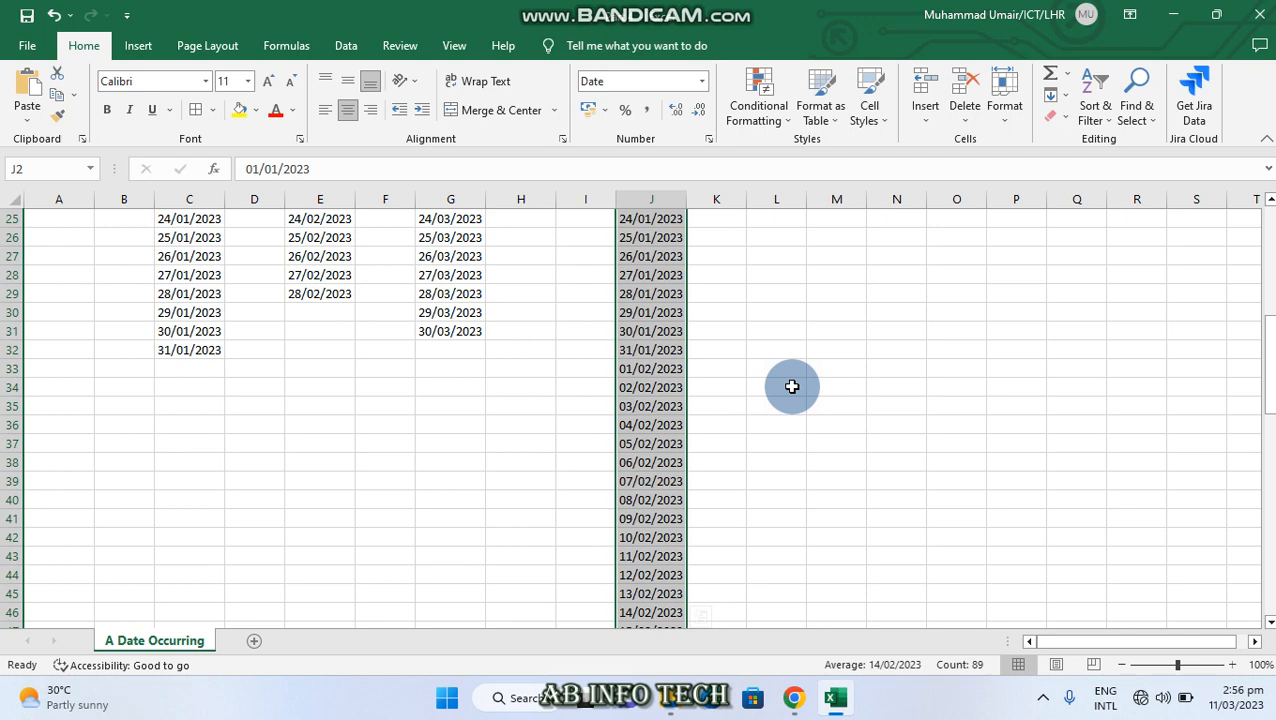
Deselect the date list by selecting cell L33 and return to the first rows of the worksheet
{"action": "left_click", "coordinate": [771, 364]}
{"action": "scroll", "coordinate": [550, 405], "scroll_direction": "up", "scroll_amount": 5}
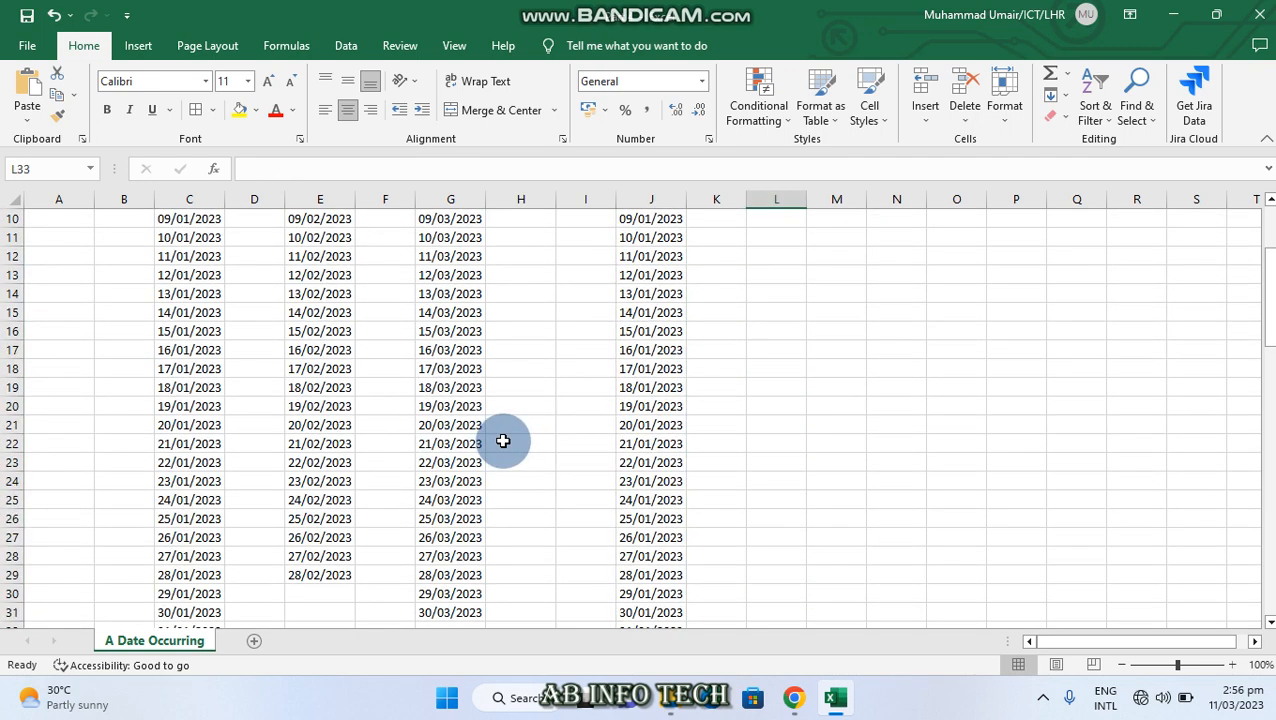
{"action": "scroll", "coordinate": [503, 441], "scroll_direction": "up", "scroll_amount": 3}
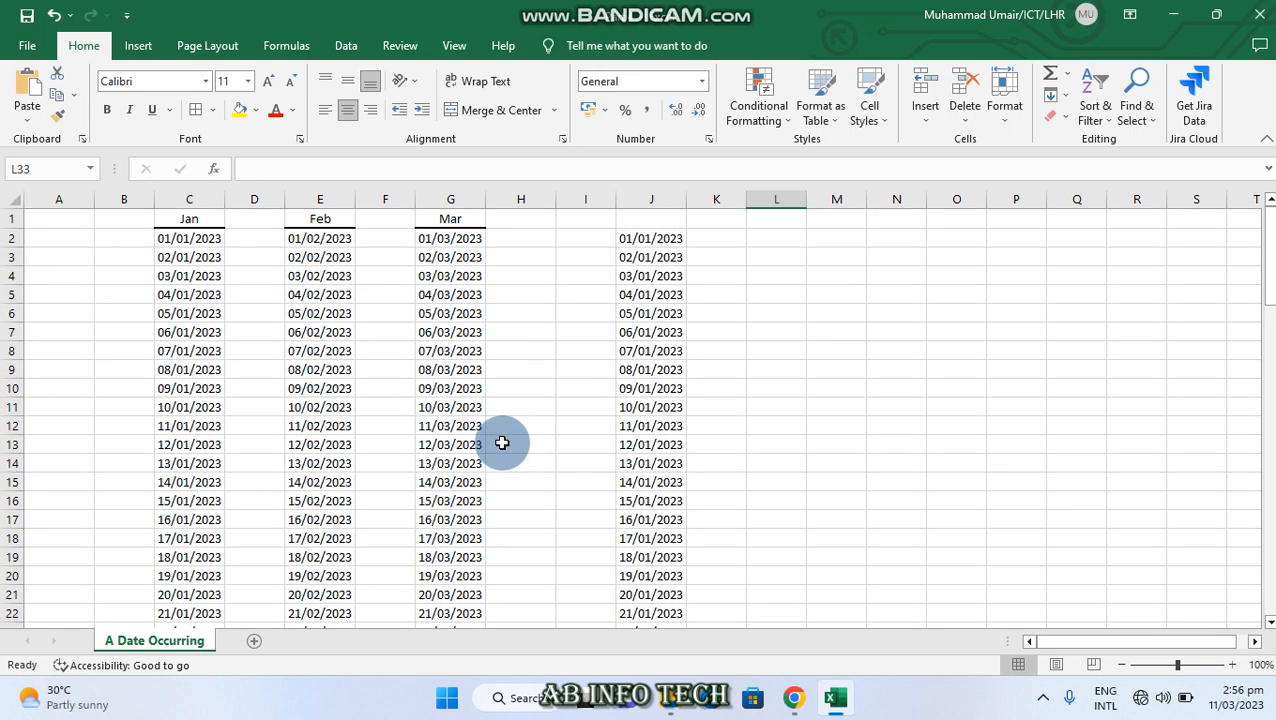